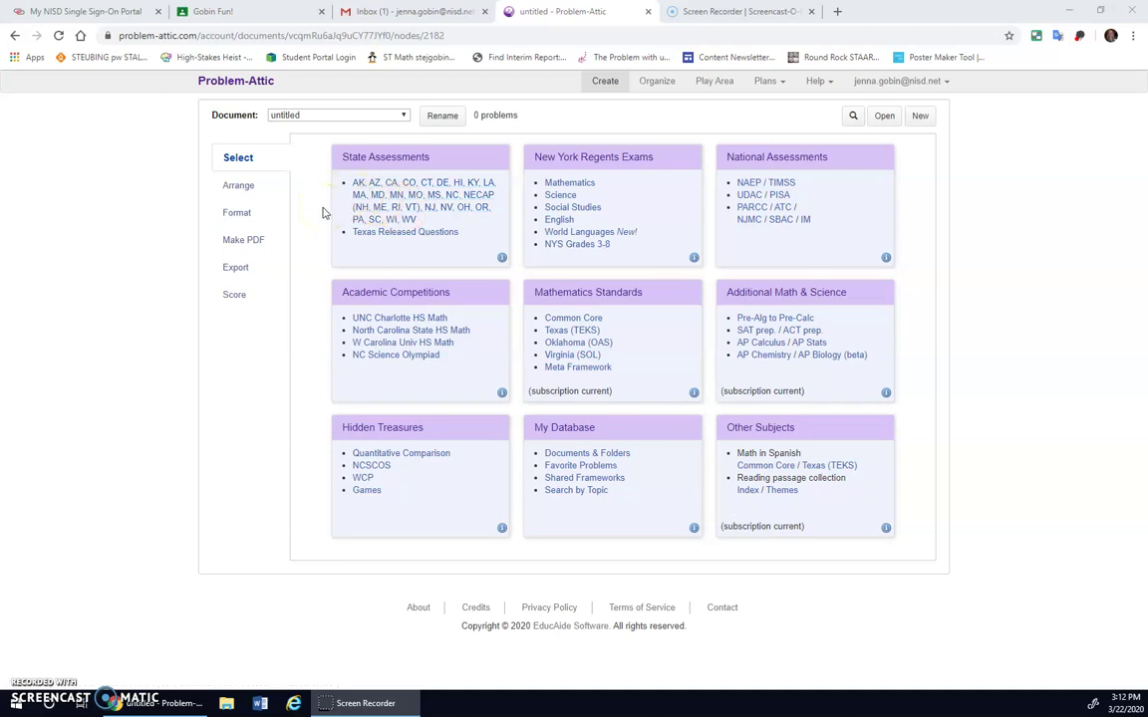
Look through the Texas Released Questions by Math TEKS, viewing the Grade 3 whole numbers and place value standards, and return to the source overview.
click(388, 240)
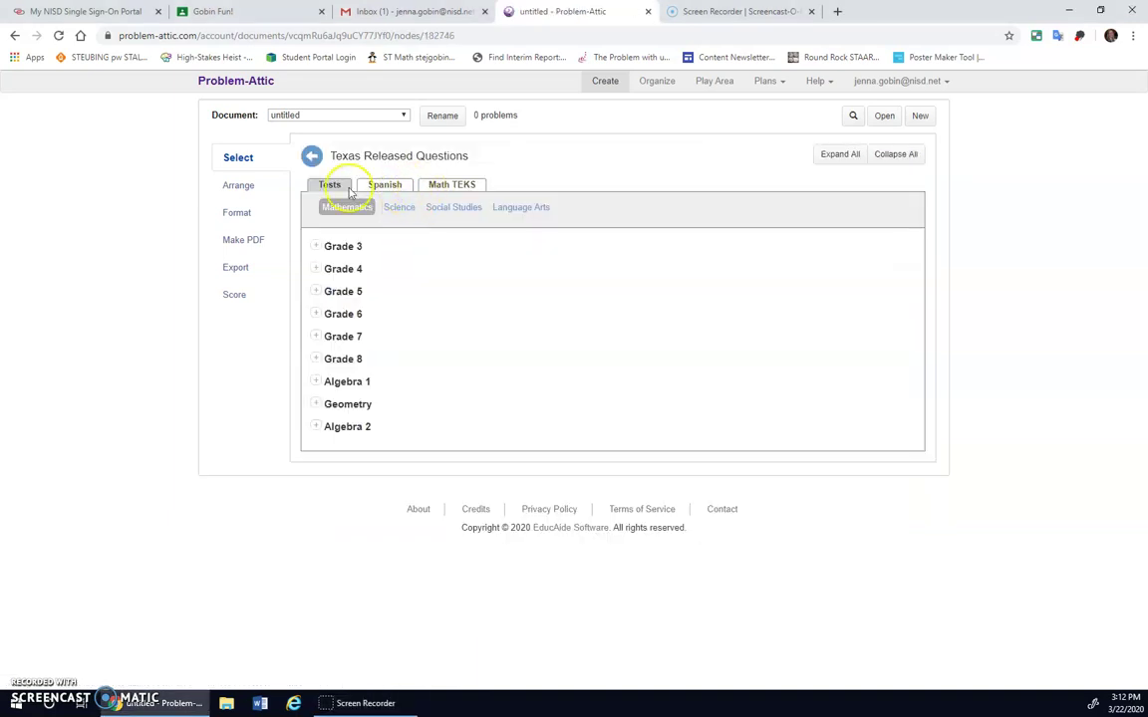
click(445, 188)
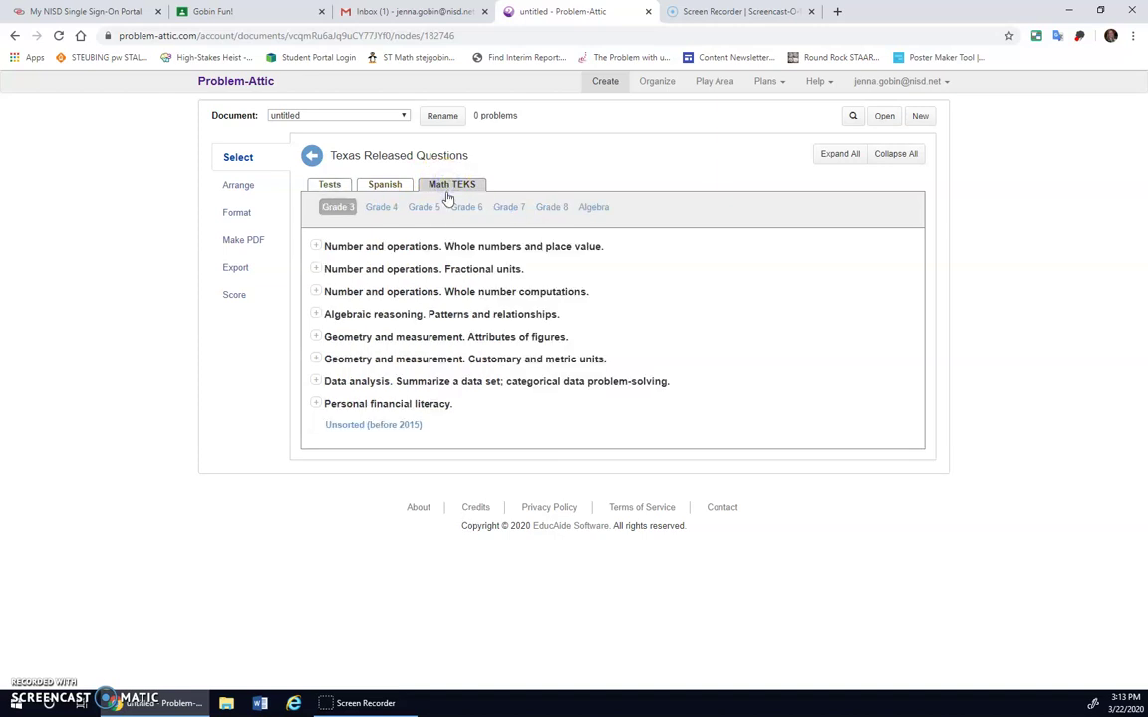
click(315, 246)
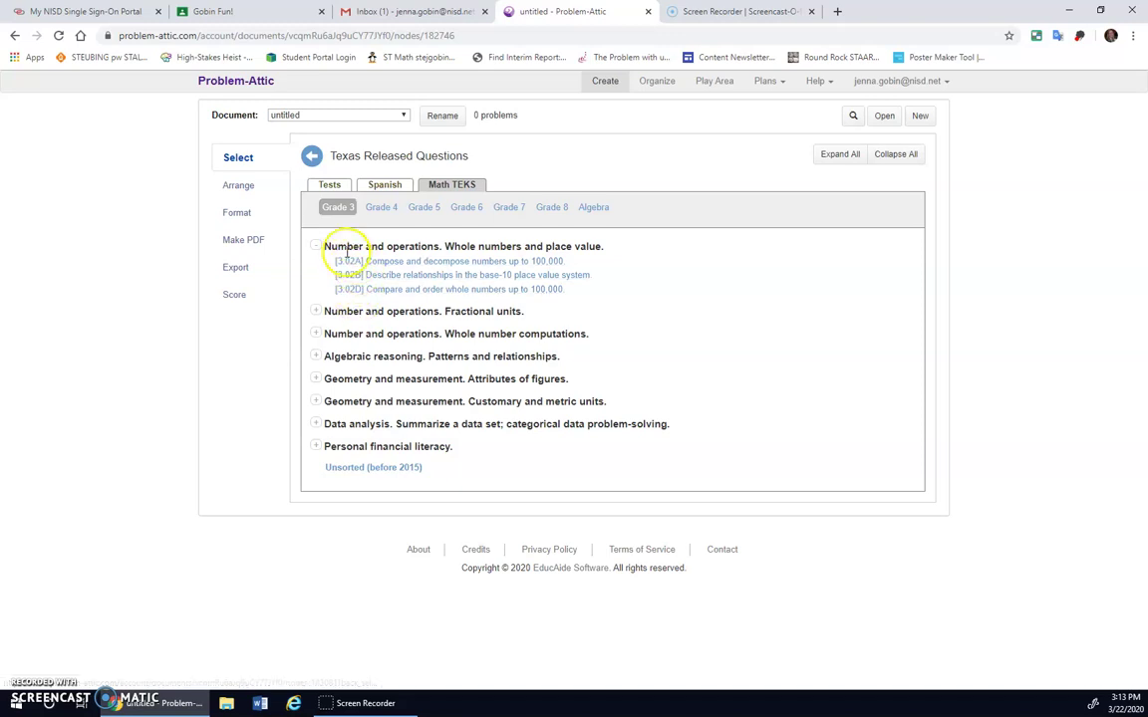
click(311, 157)
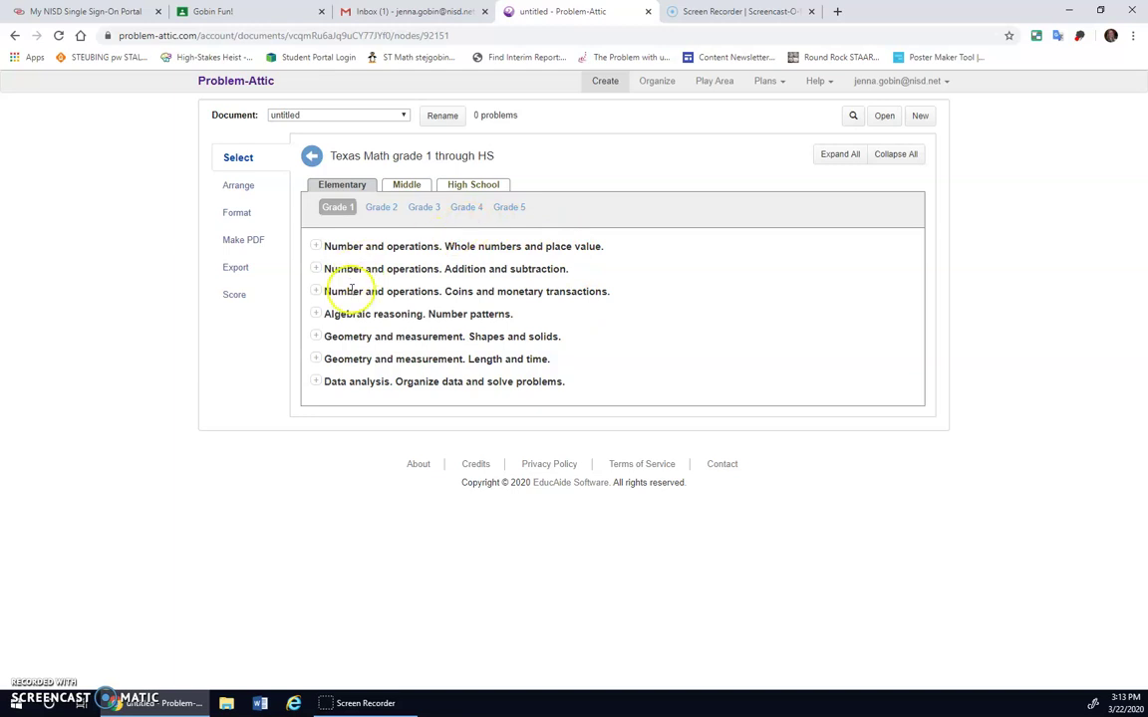
View the Grade 1 coins and monetary transactions standards under the Texas (TEKS) mathematics standards, and return to the source overview.
click(316, 292)
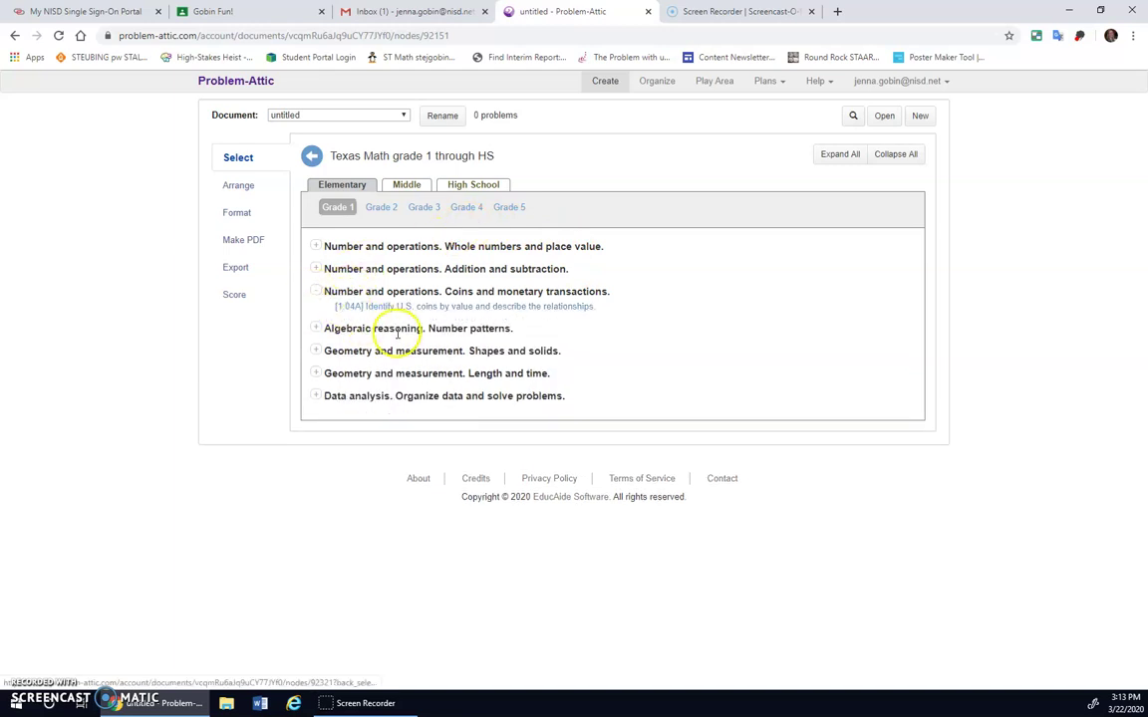
click(313, 160)
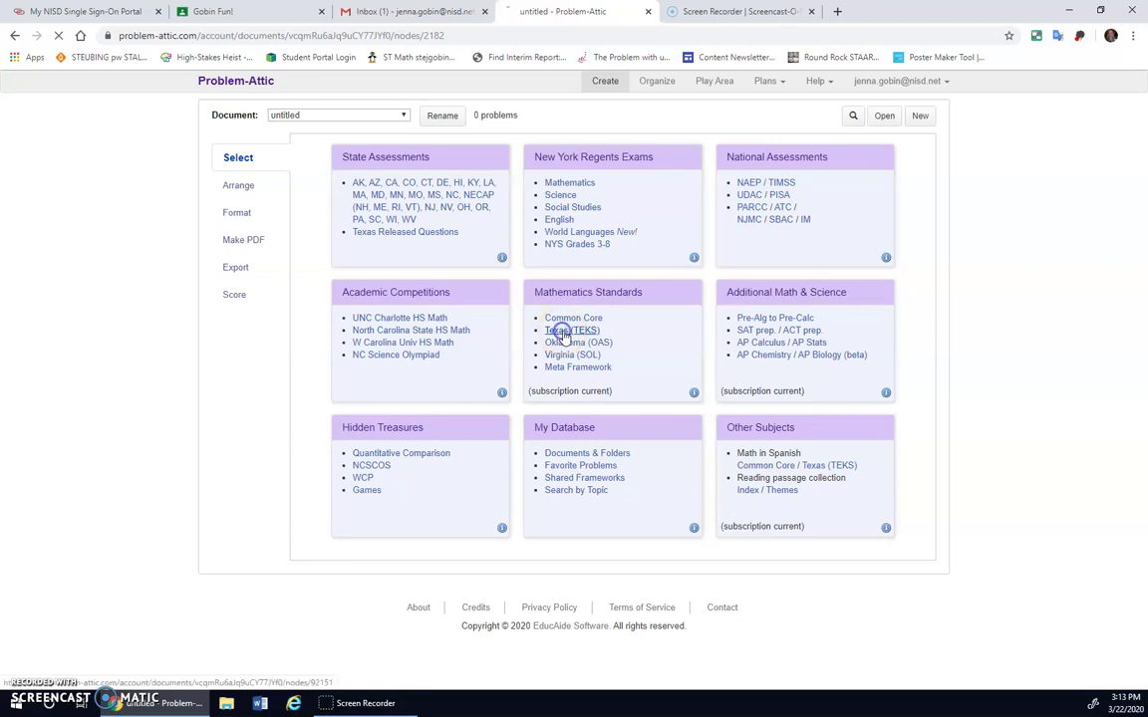
click(561, 329)
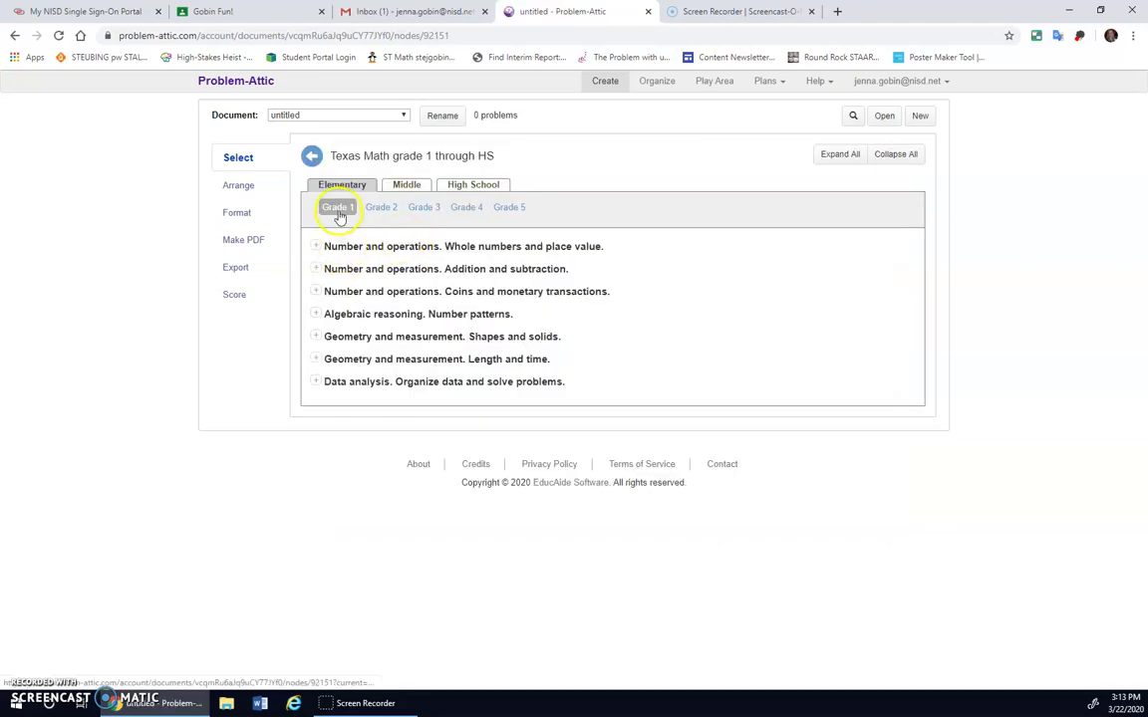
click(316, 289)
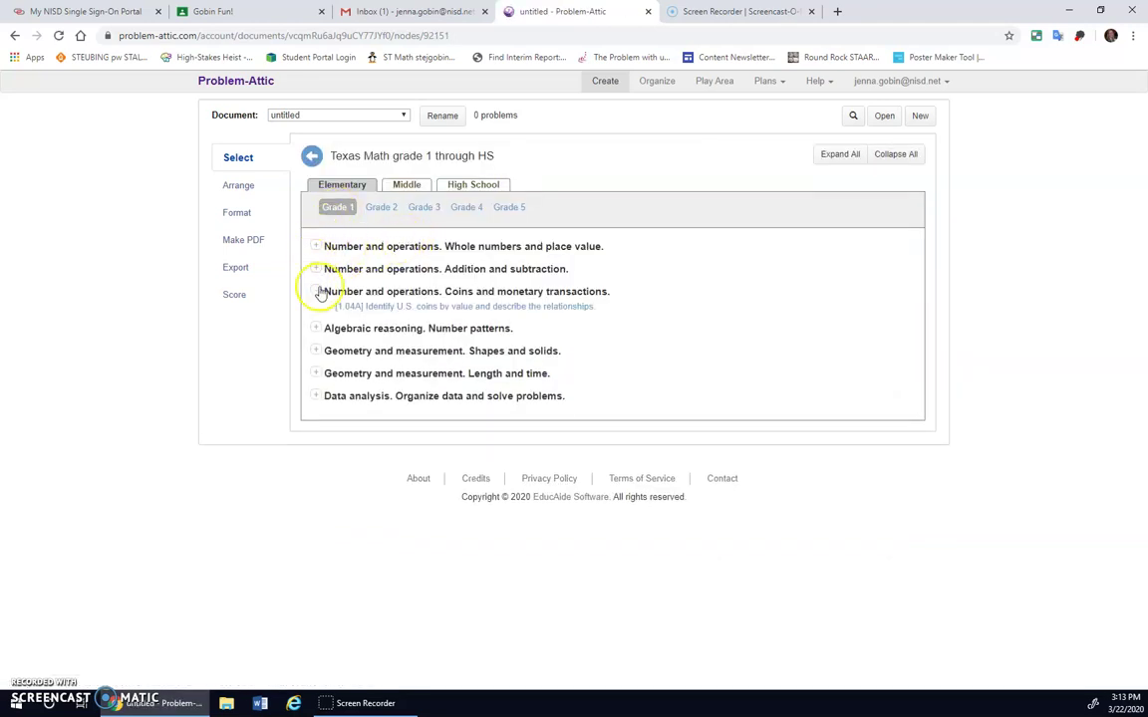
click(313, 160)
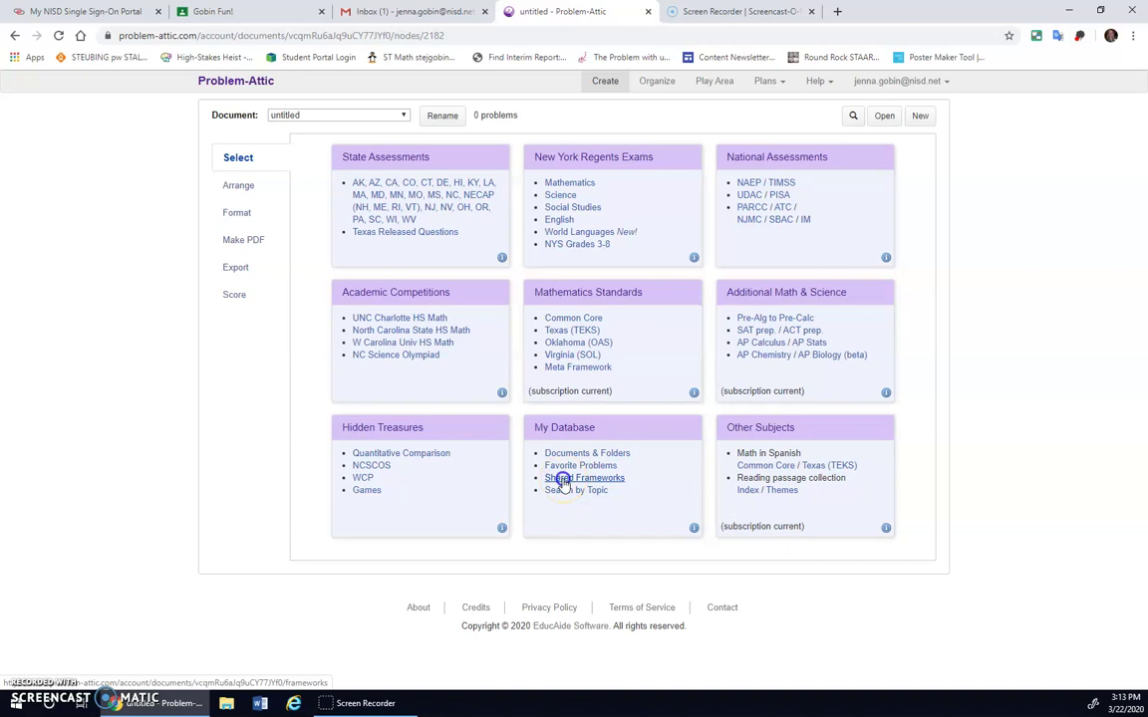
Look at the district's shared frameworks and the Texas (TEKS) collection of math in Spanish, returning to the source overview.
click(564, 481)
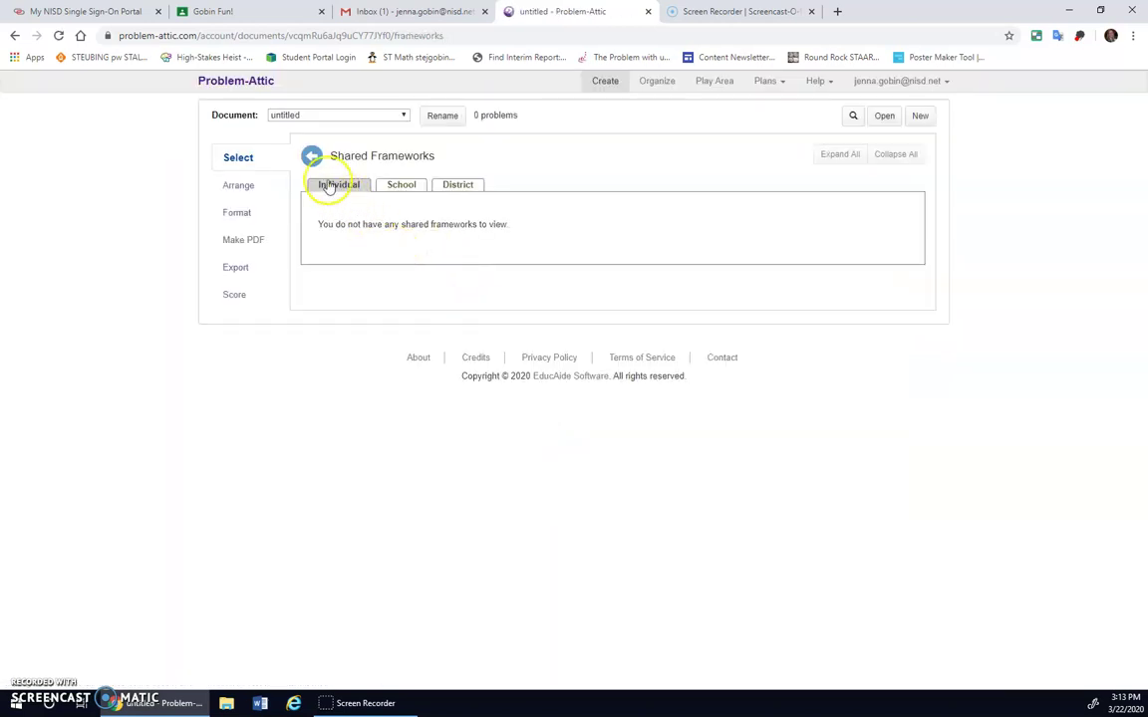
click(459, 187)
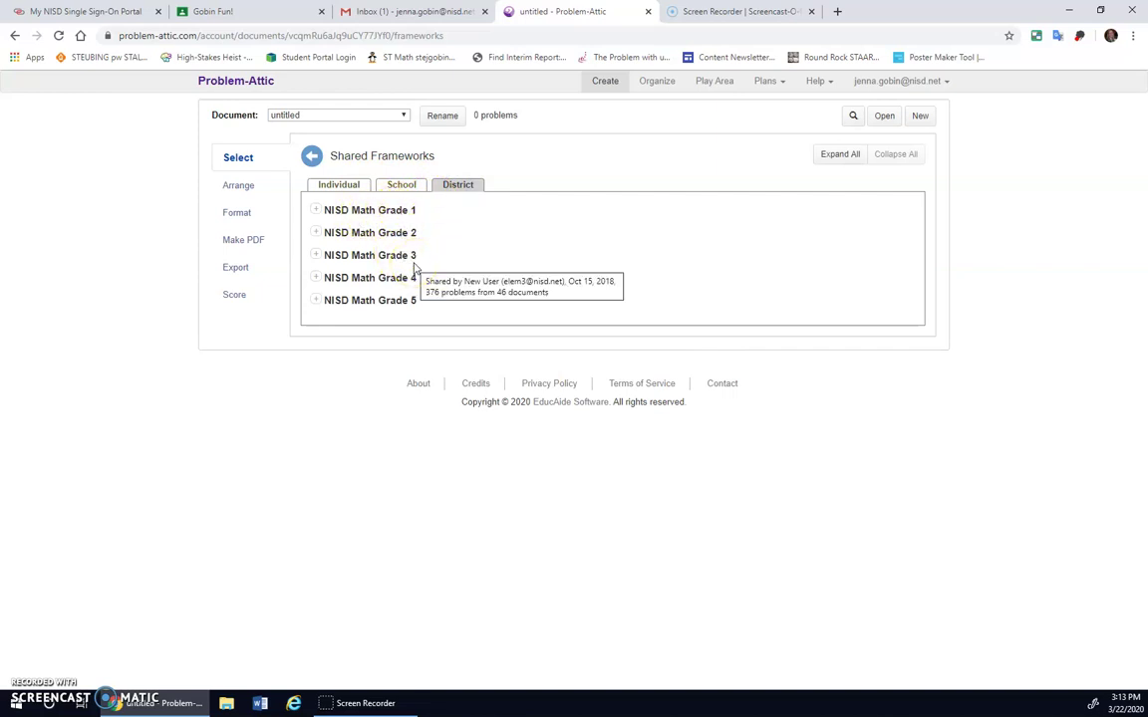
click(312, 155)
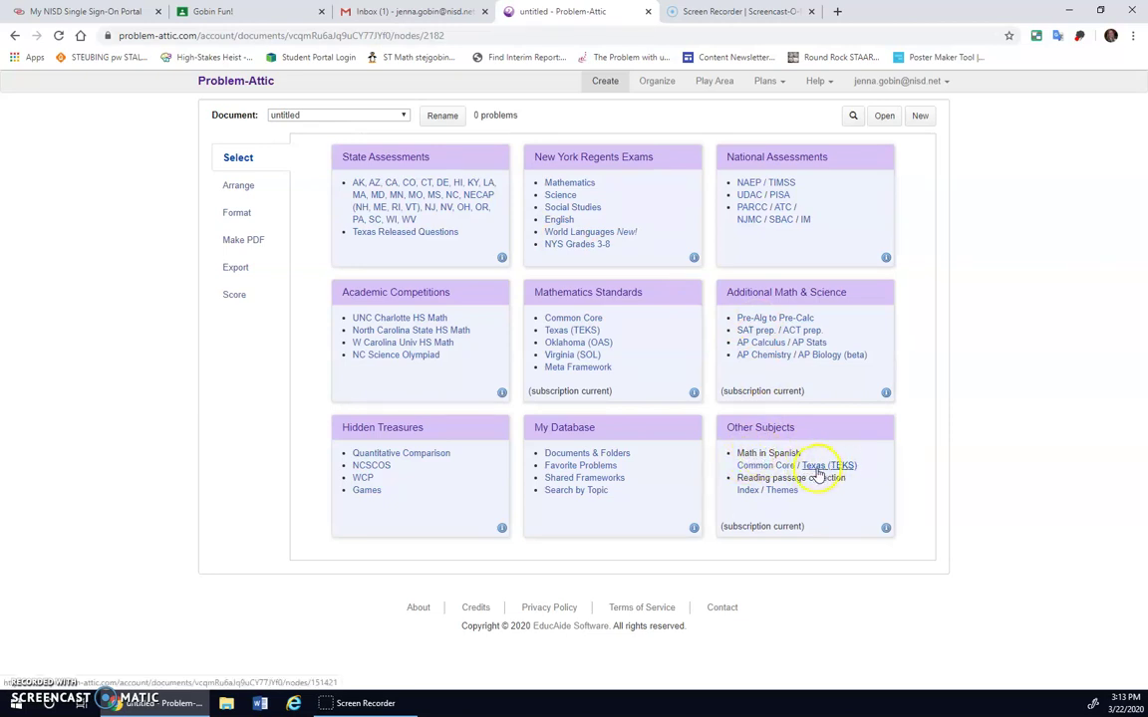
click(843, 468)
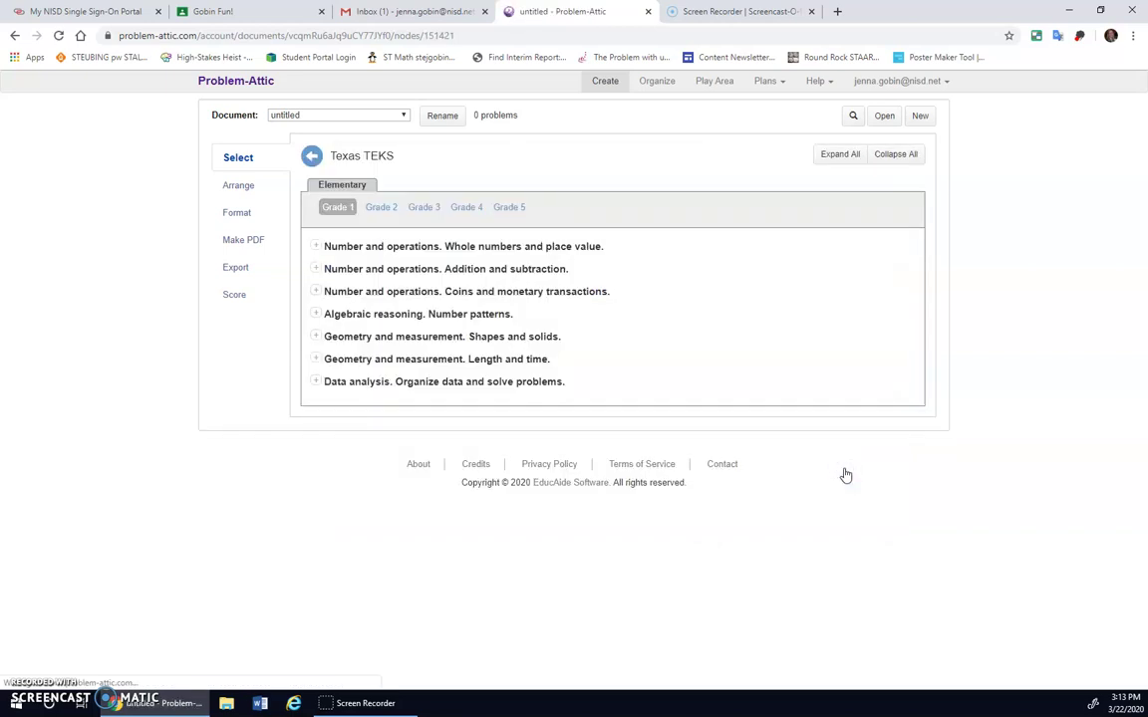
click(311, 155)
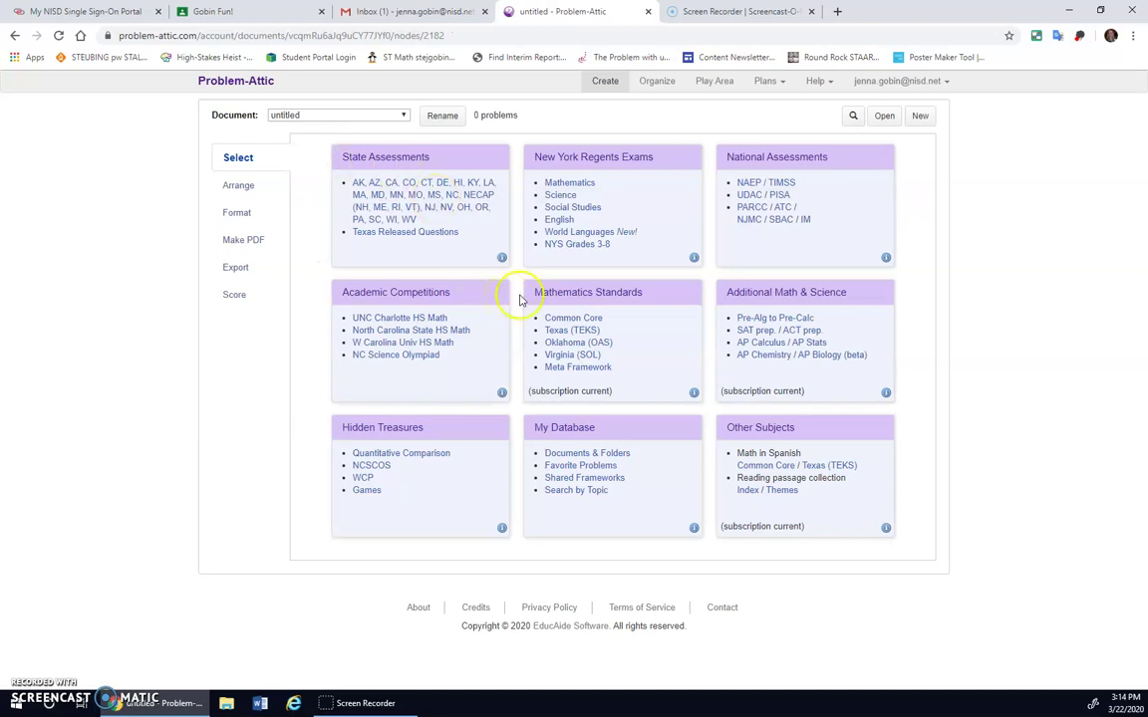
From Texas (TEKS) Grade 2 mathematics standard 2.05A on coin values up to one dollar, add the first two problems to the document.
click(580, 330)
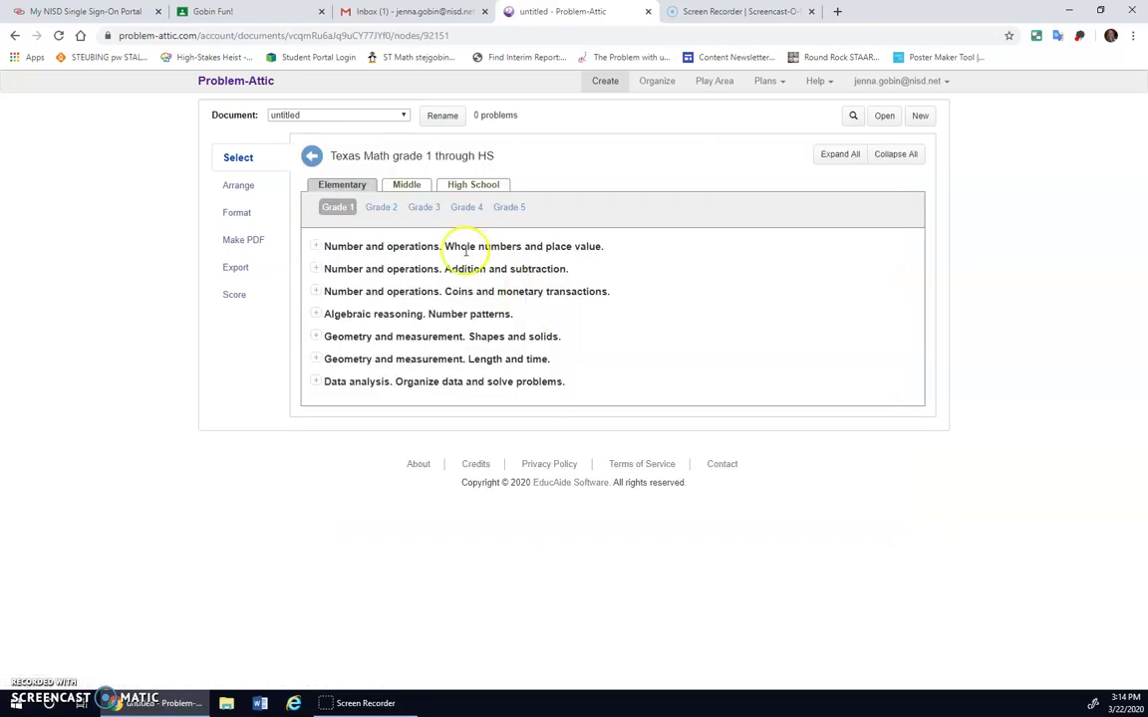
click(382, 205)
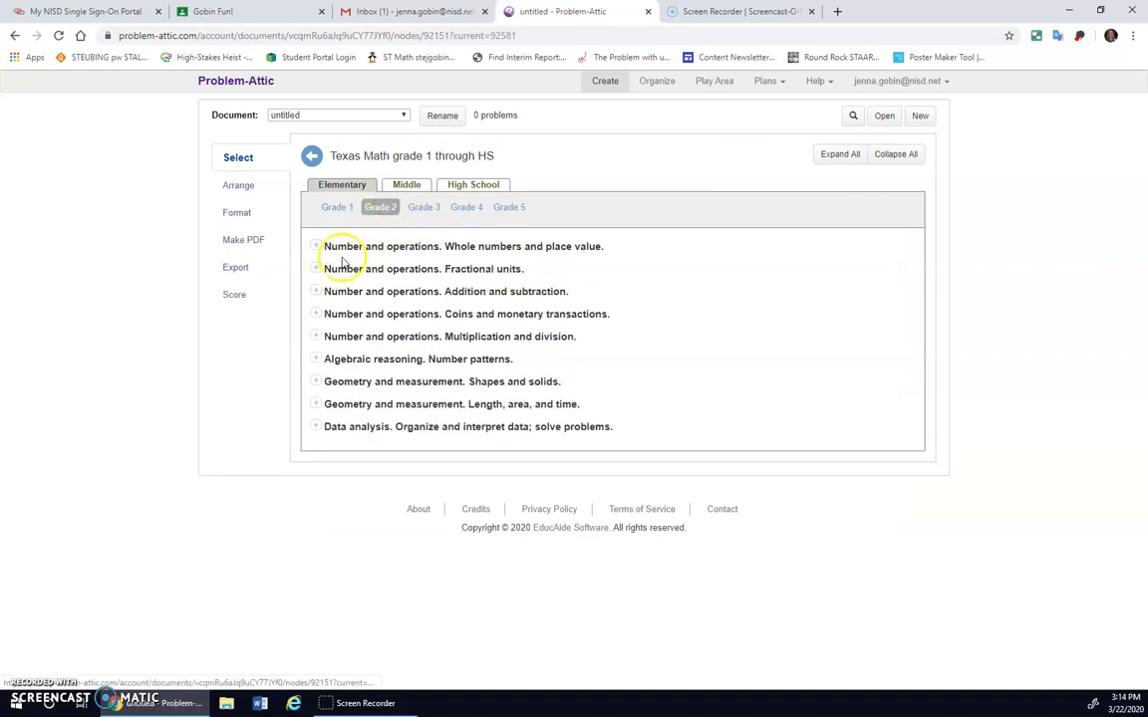
click(315, 315)
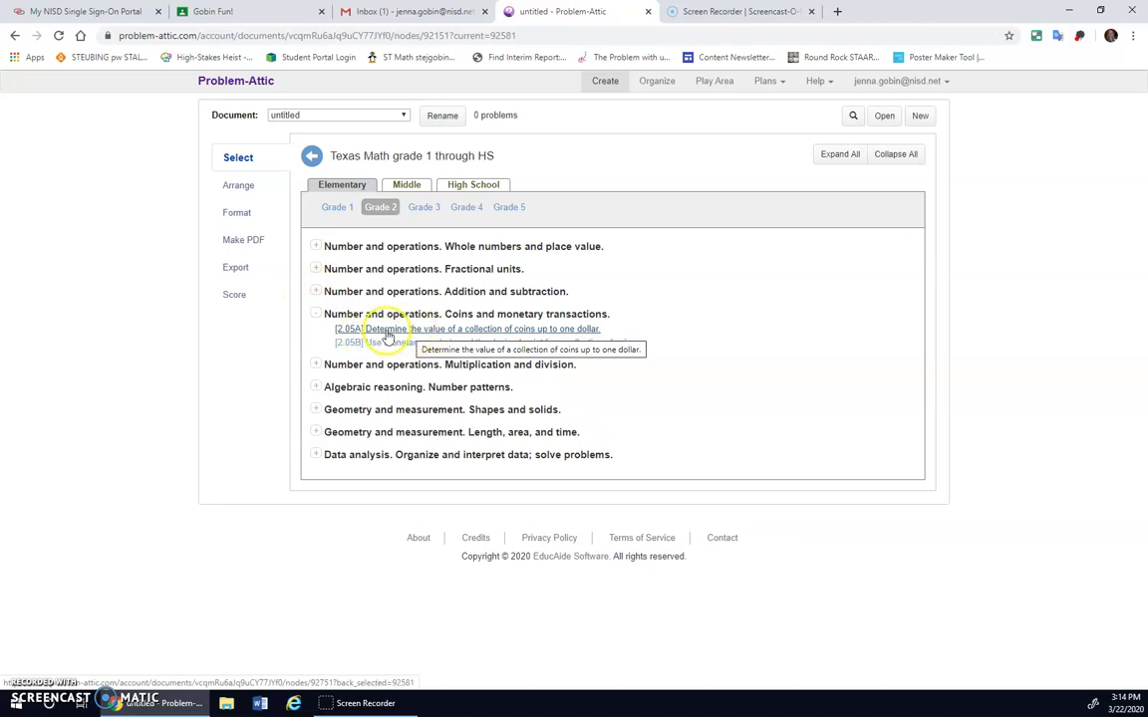
click(385, 330)
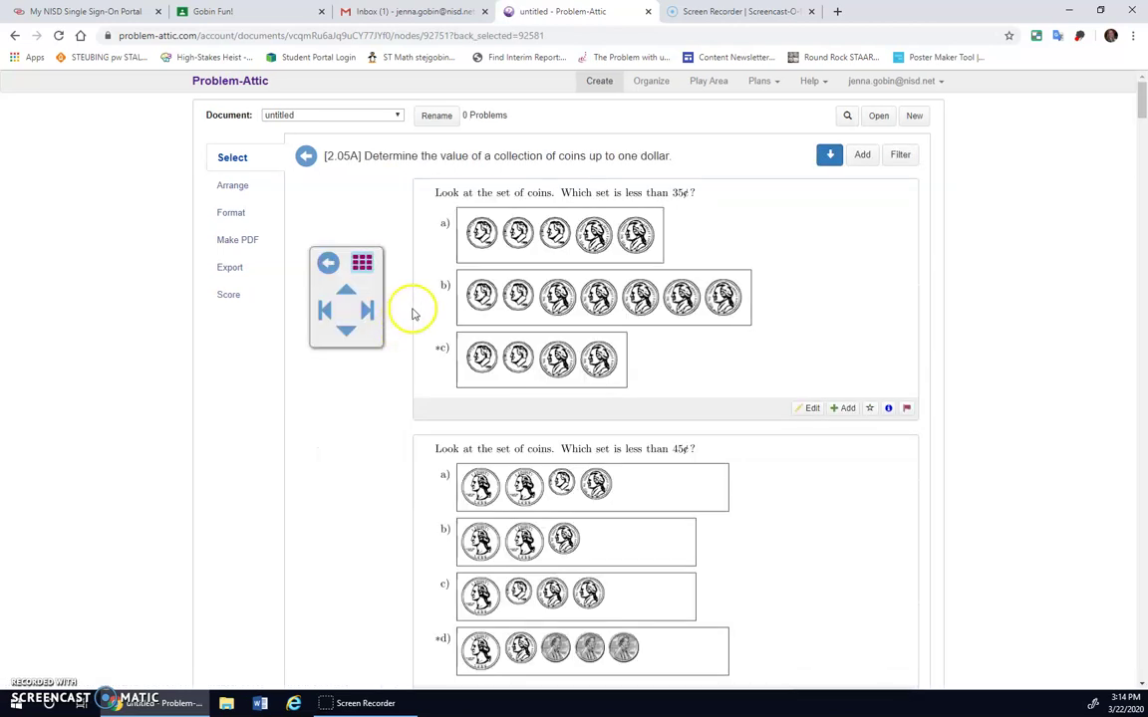
scroll(558, 387, down, 3)
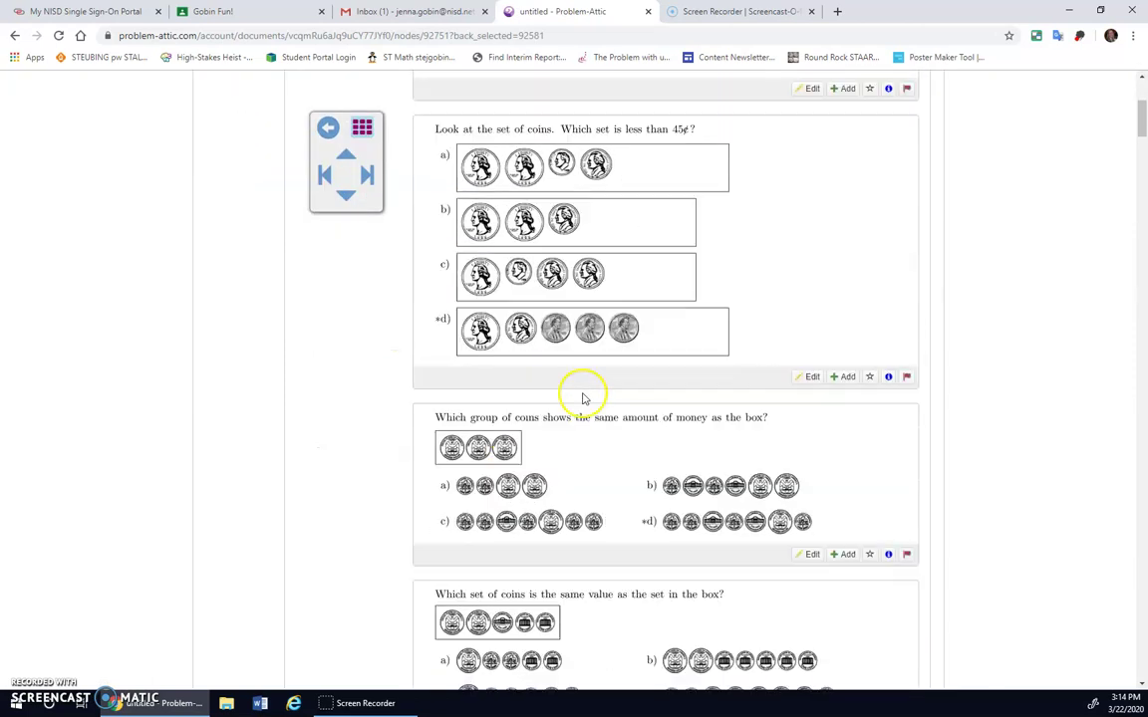
scroll(584, 399, up, 3)
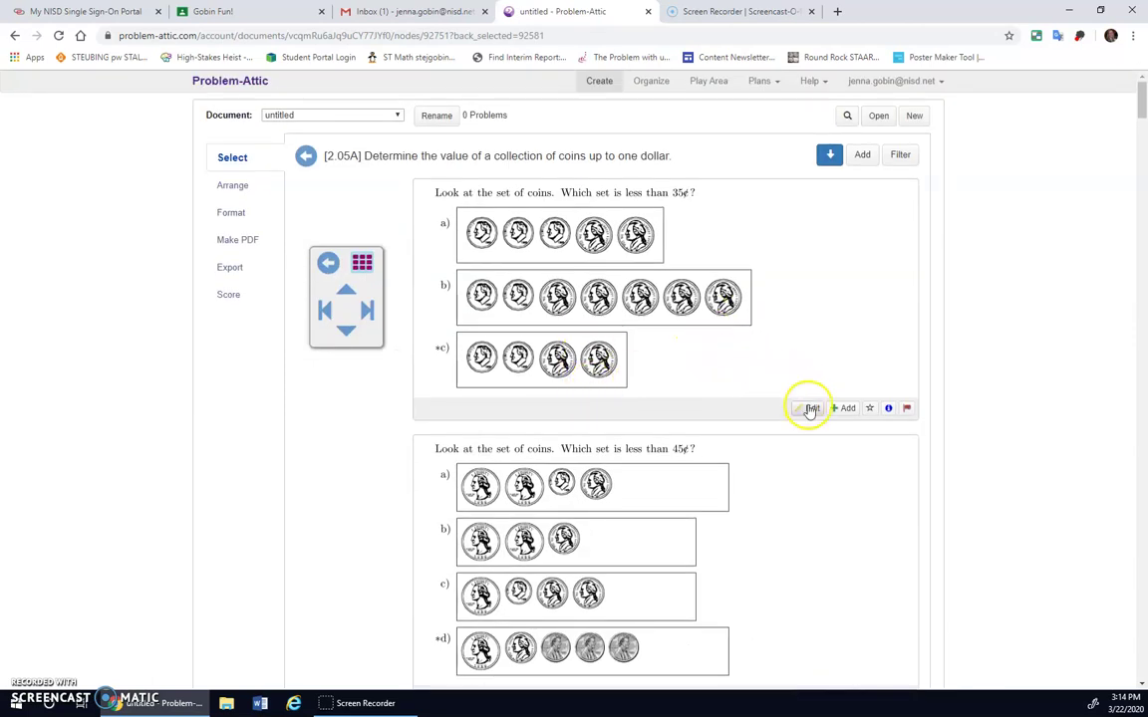
click(848, 409)
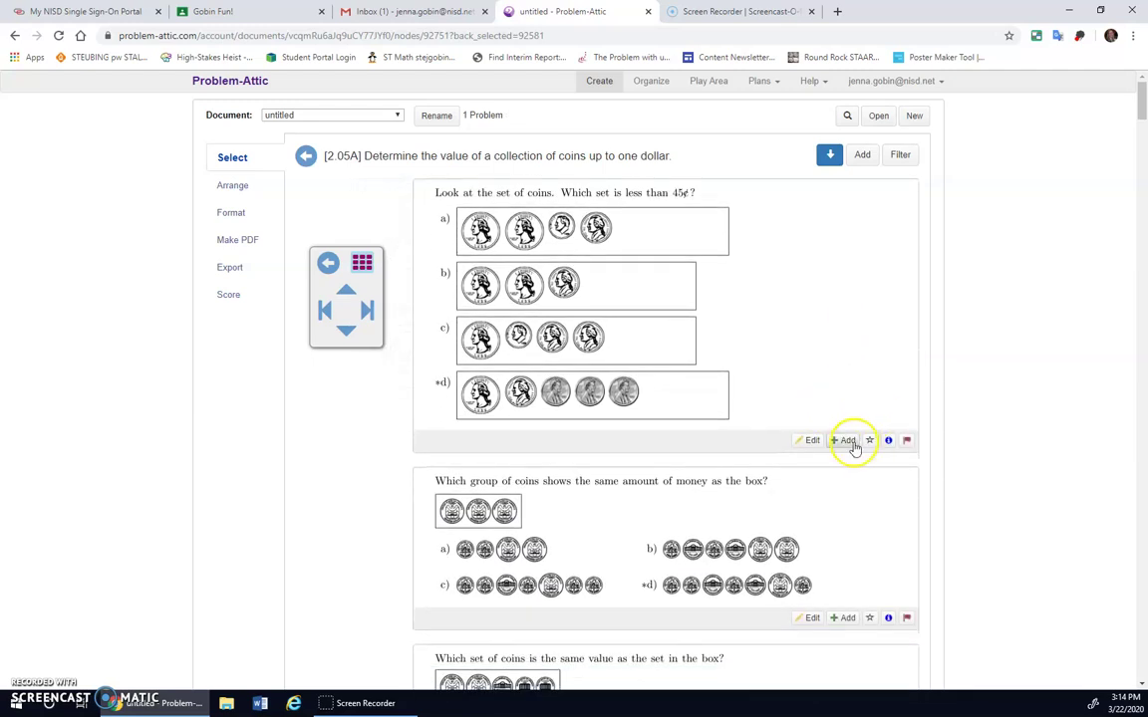
click(850, 441)
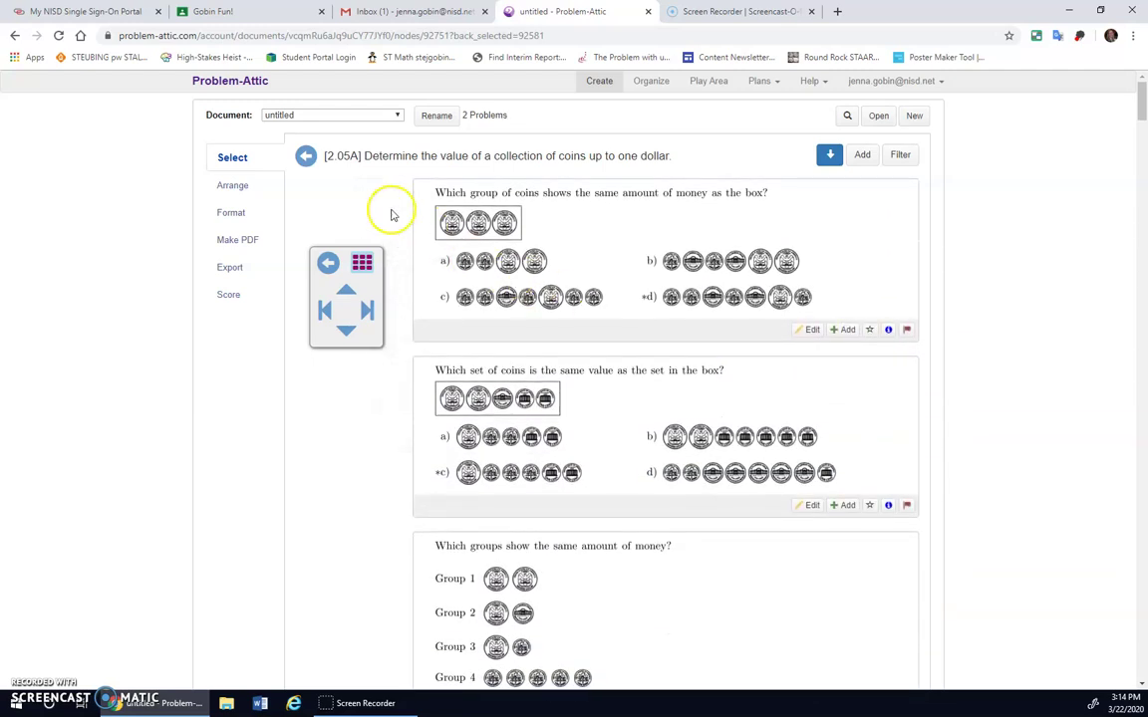
Add the first two problems of Grade 2 standard 2.05B on monetary symbols and the decimal point to the document.
click(304, 155)
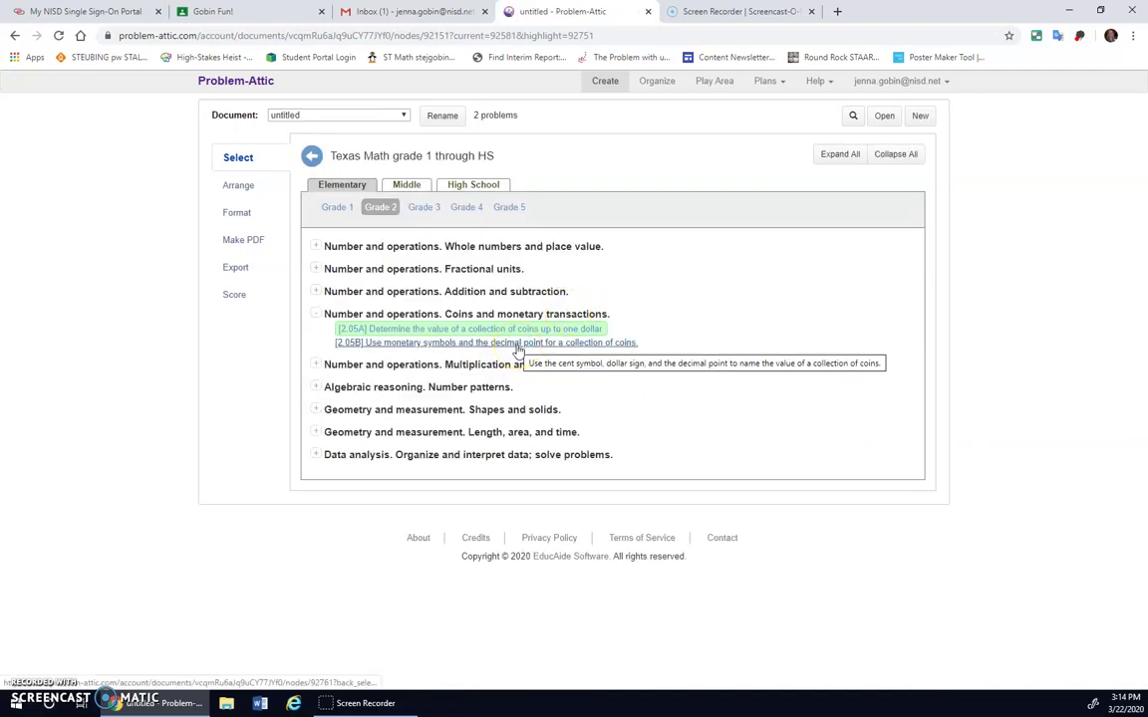
click(517, 345)
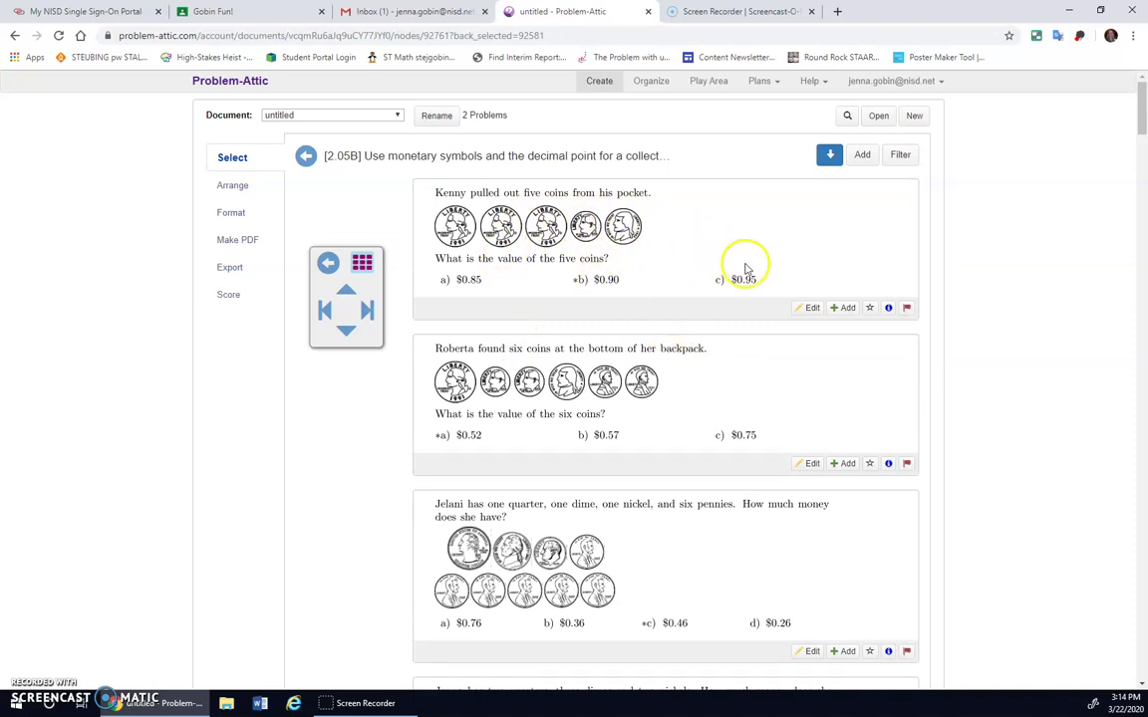
click(843, 308)
click(845, 316)
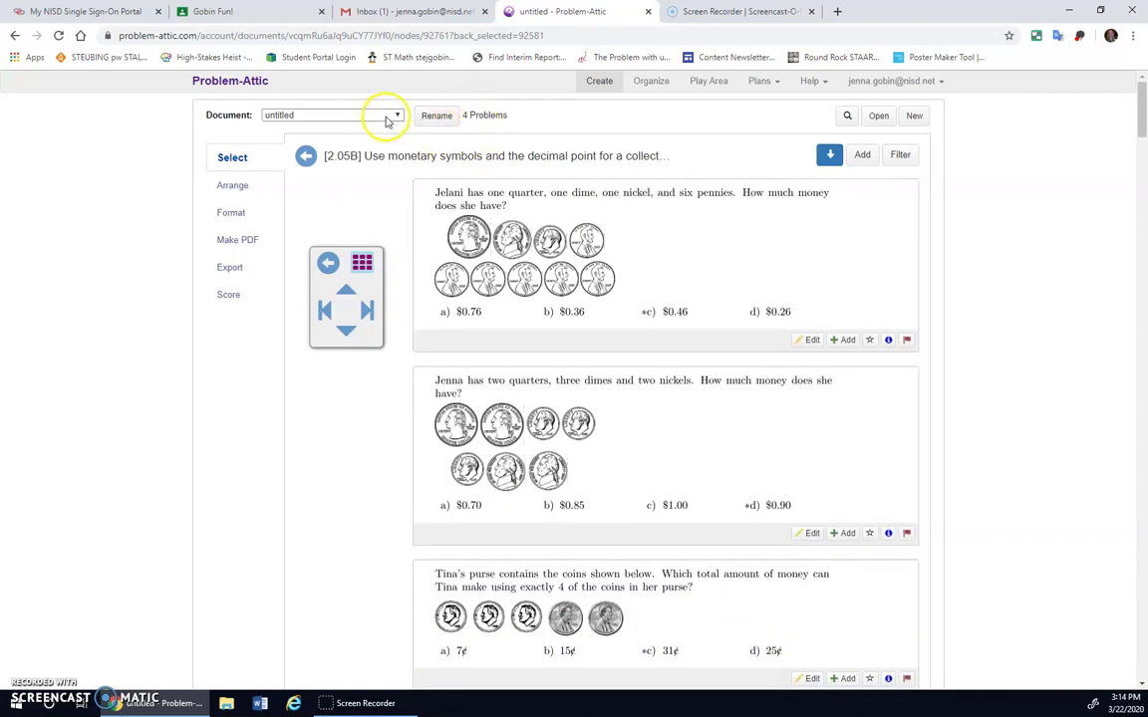
Rename the document with the student's first name followed by "Money #2".
click(436, 117)
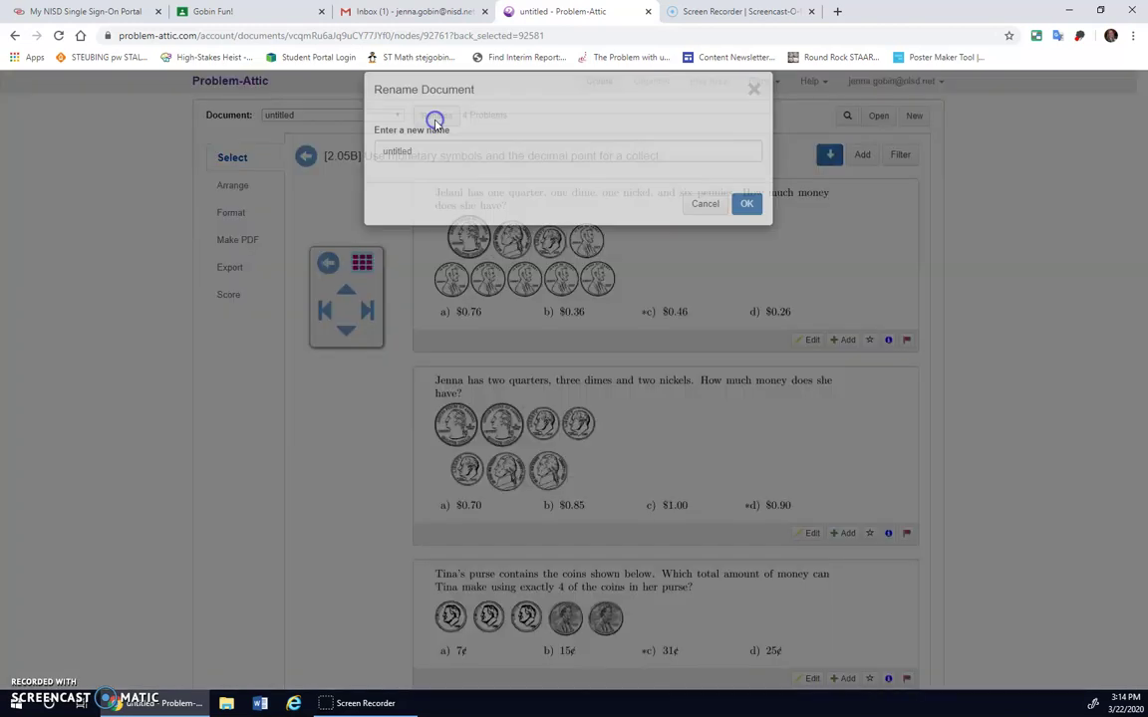
drag(456, 170, 371, 173)
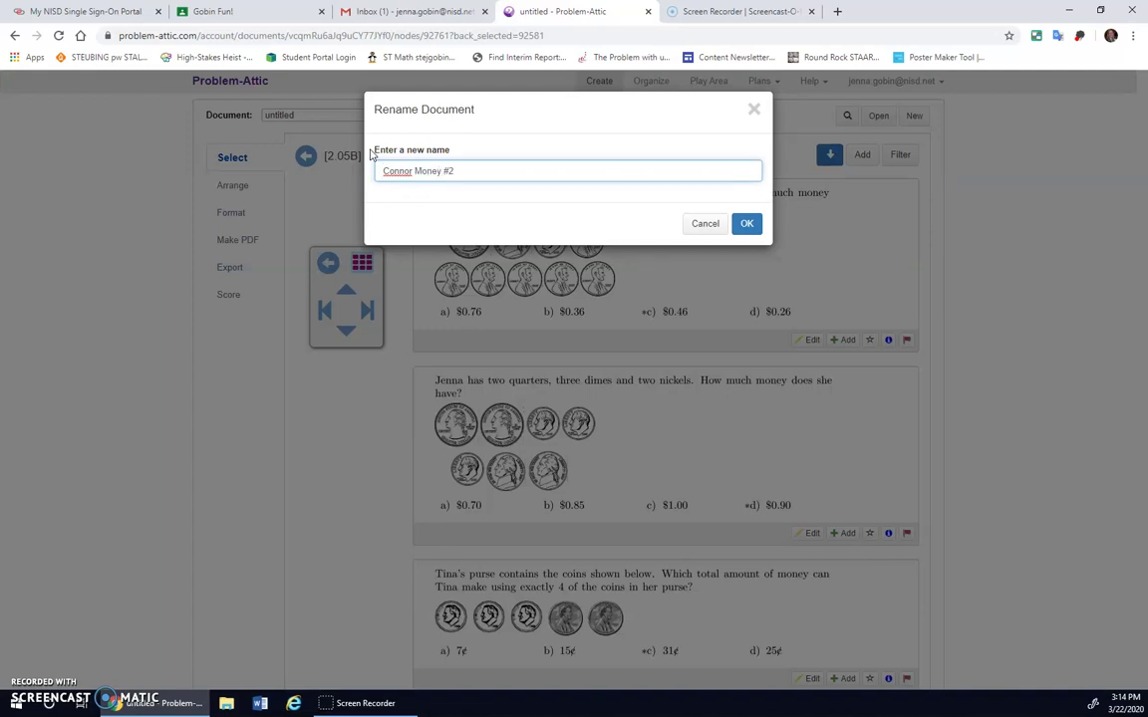
click(747, 223)
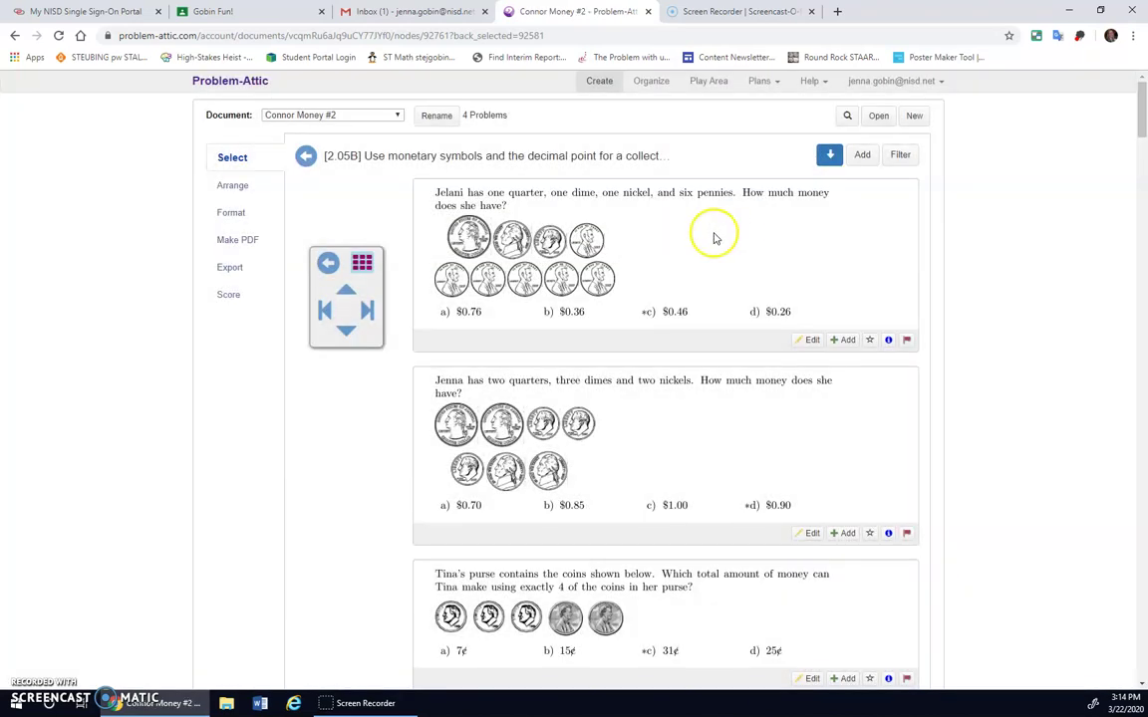
Rearrange the document so the five-coins-from-his-pocket problem comes second, and review the problems in the List view.
click(257, 186)
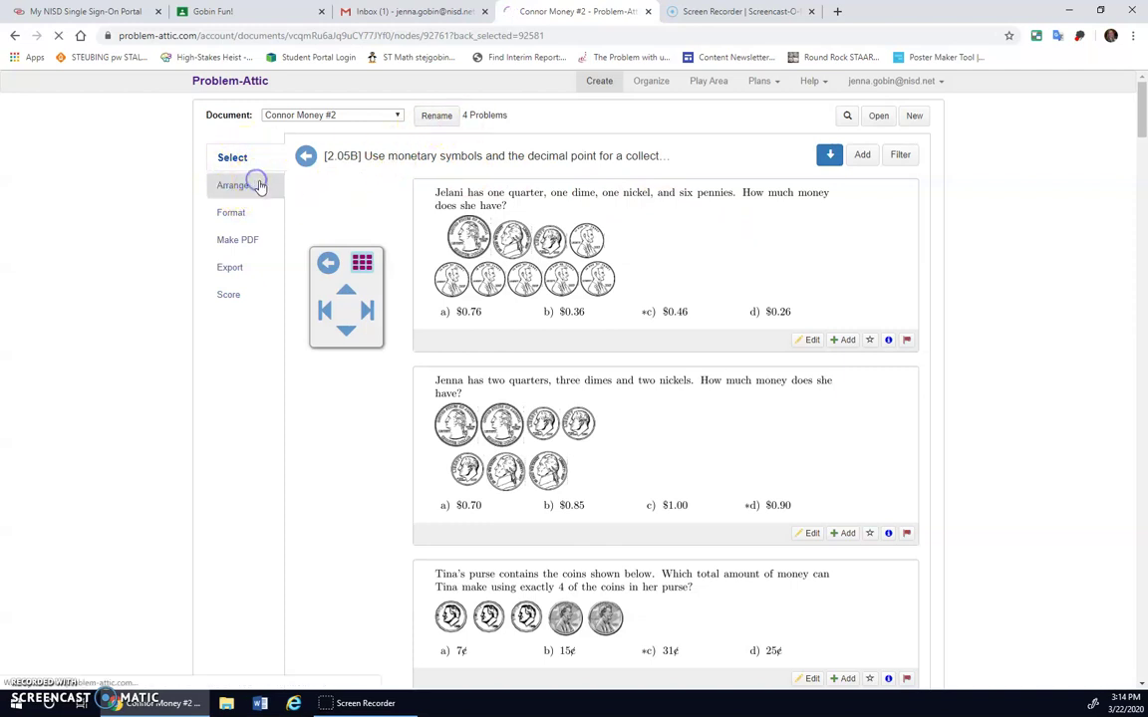
mouse_move(620, 224)
mouse_down()
mouse_move(809, 223)
mouse_move(641, 230)
mouse_move(617, 212)
mouse_up()
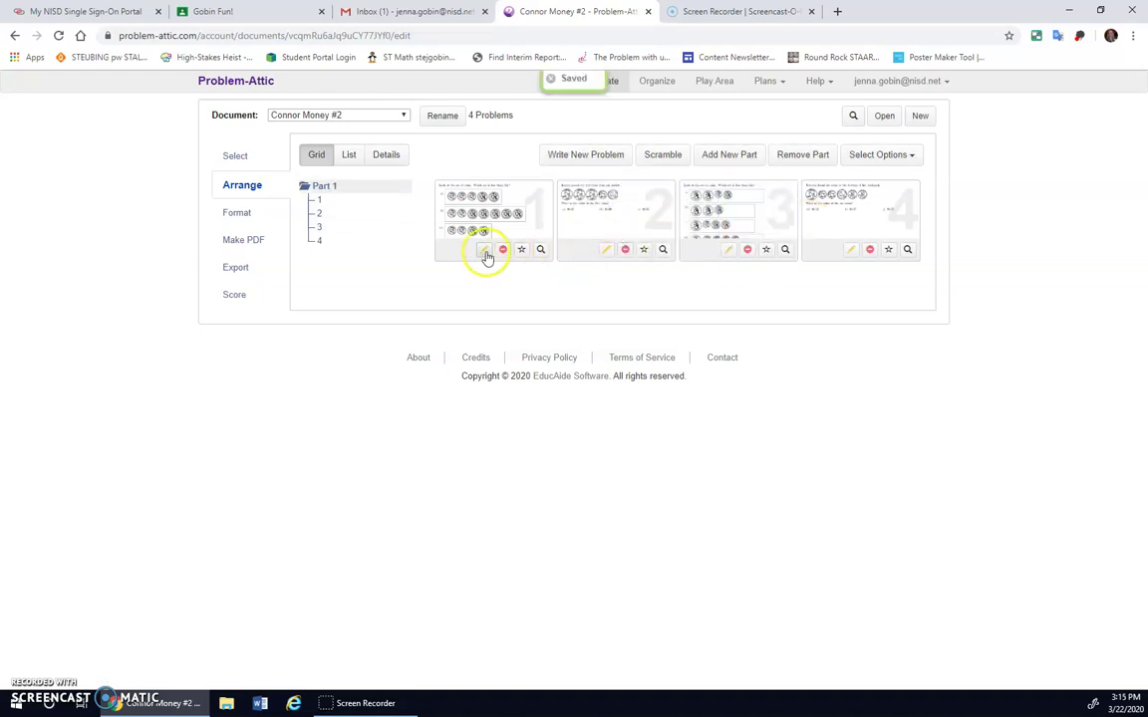
click(355, 162)
scroll(636, 348, down, 2)
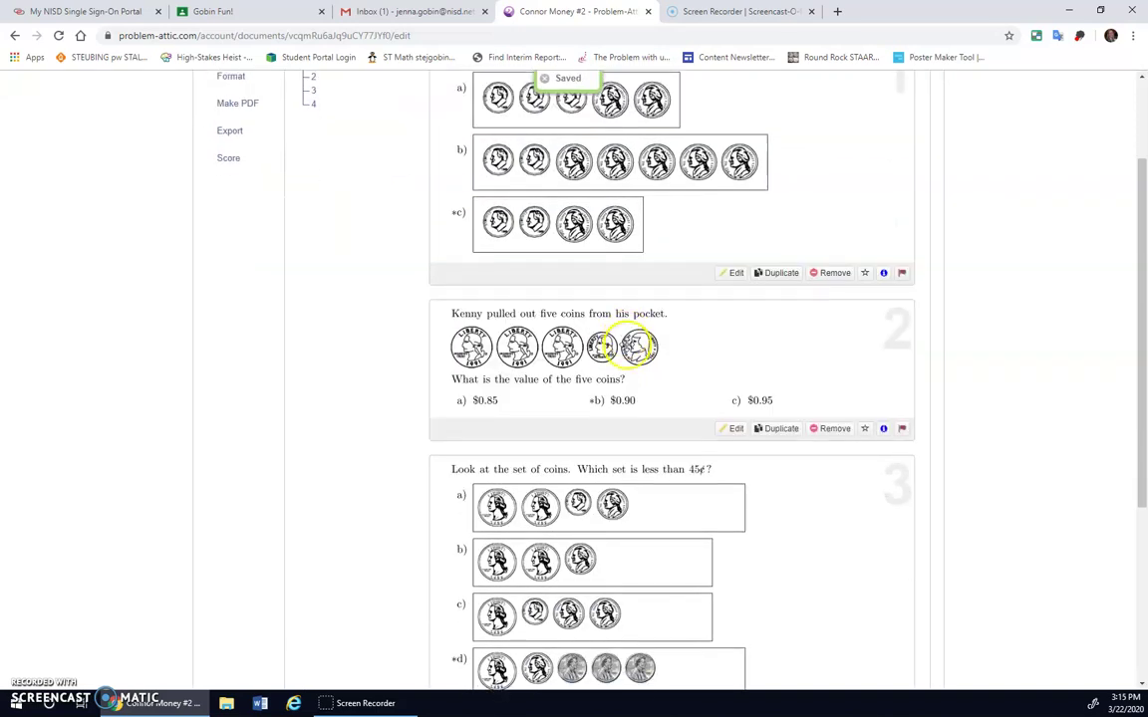
scroll(673, 439, up, 2)
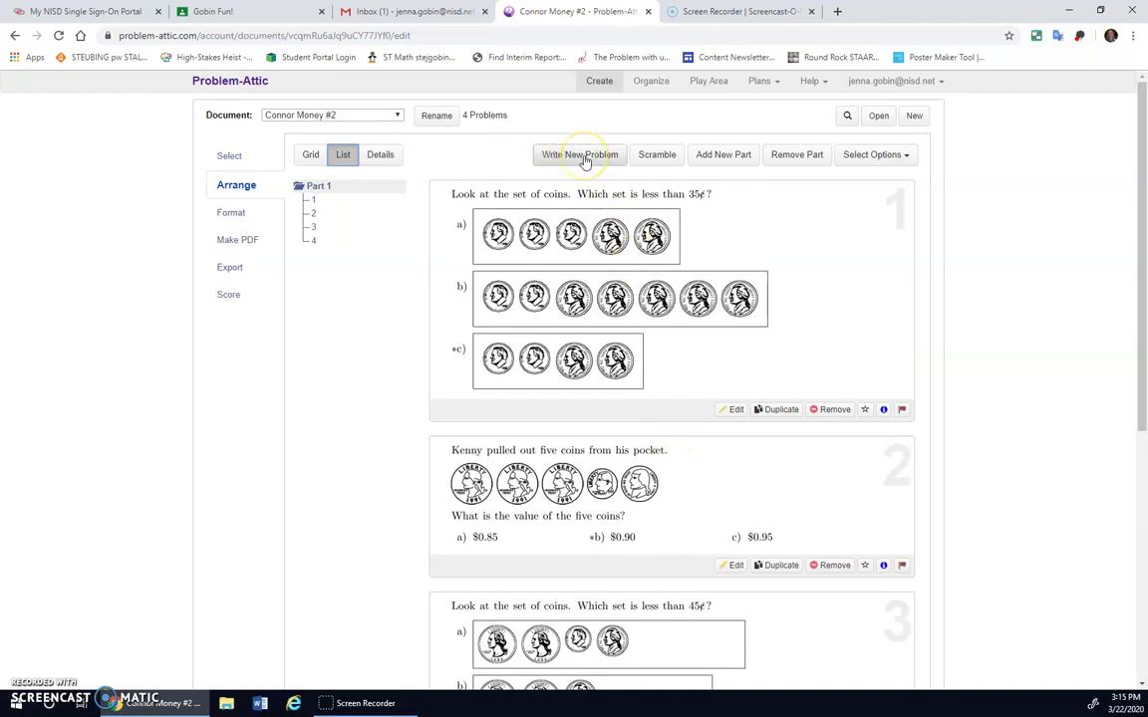
Set the document's format template to One Column.
click(237, 216)
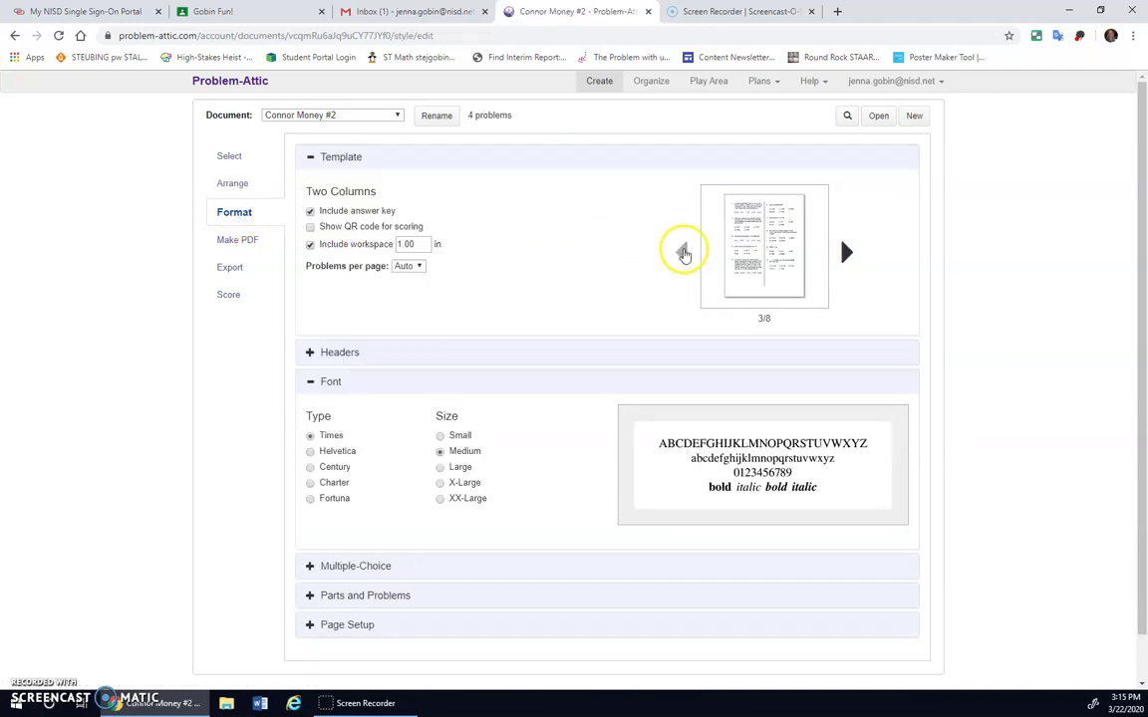
click(687, 252)
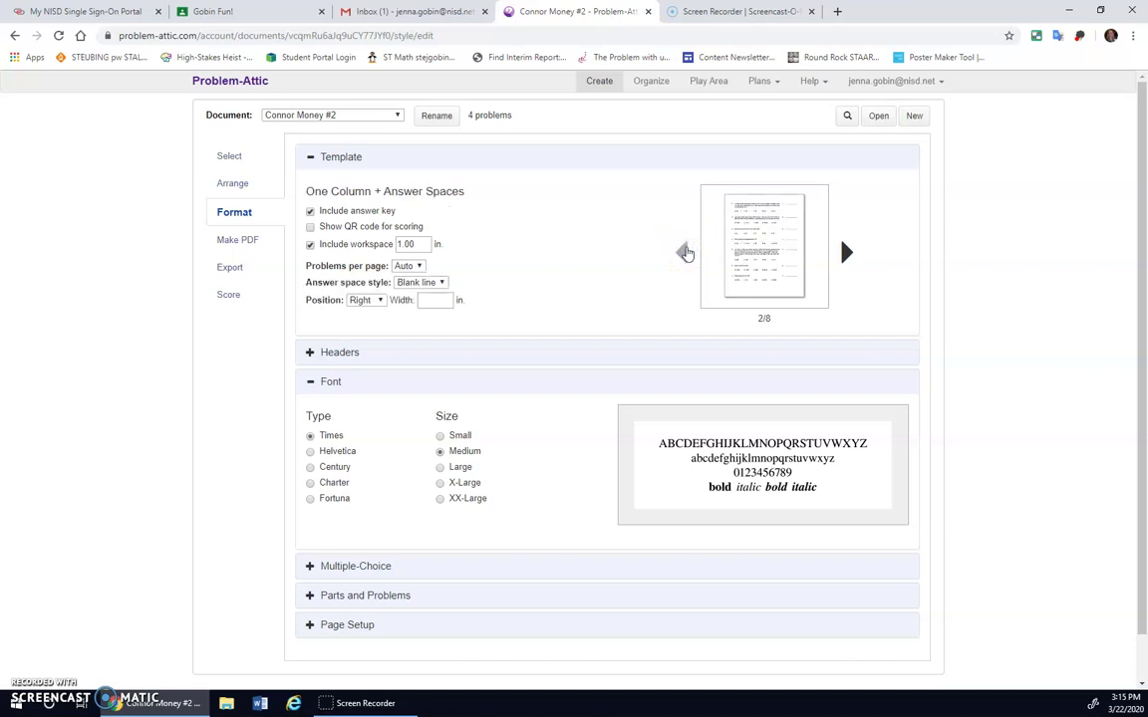
click(686, 254)
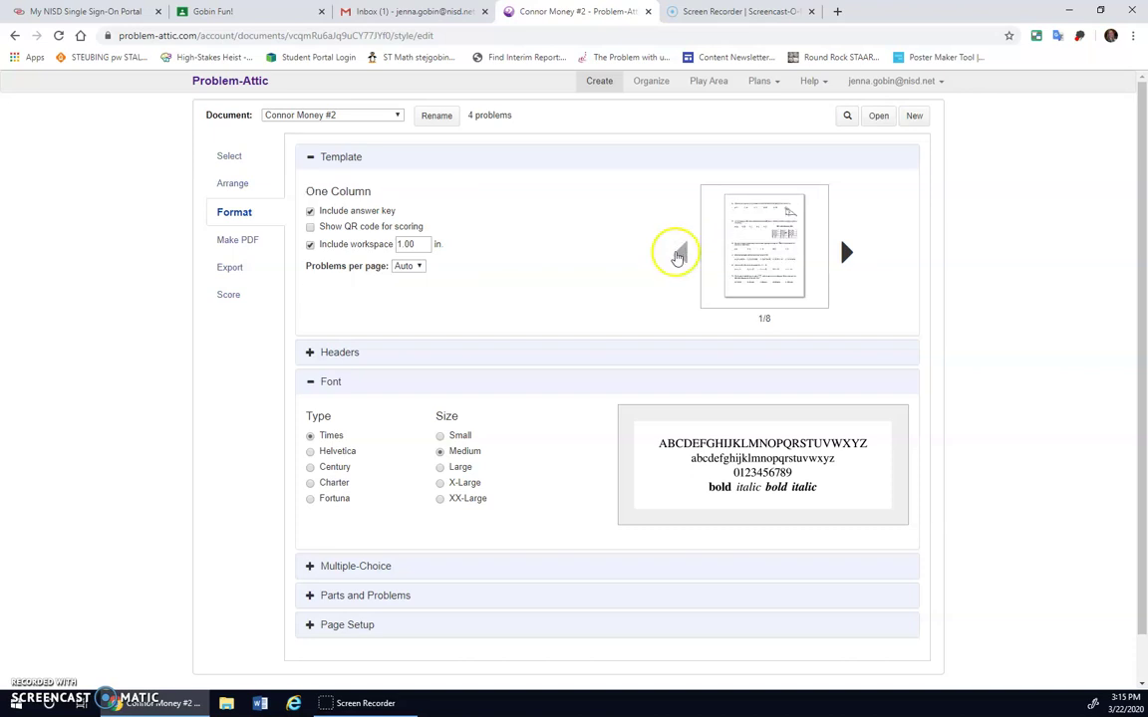
Browse the alternative page templates, such as Monthly Calendar, Weekly Calendar, 2x2 Flashcards and Two Columns, and return to One Column.
click(682, 253)
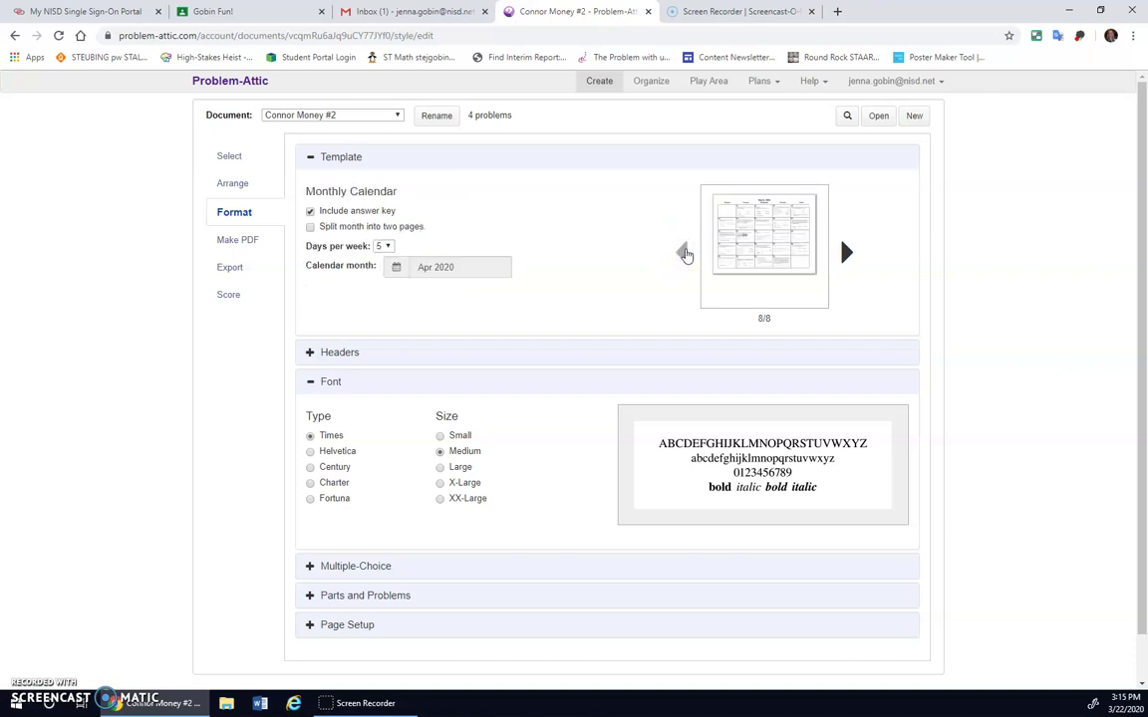
click(684, 253)
click(849, 252)
click(688, 253)
click(687, 253)
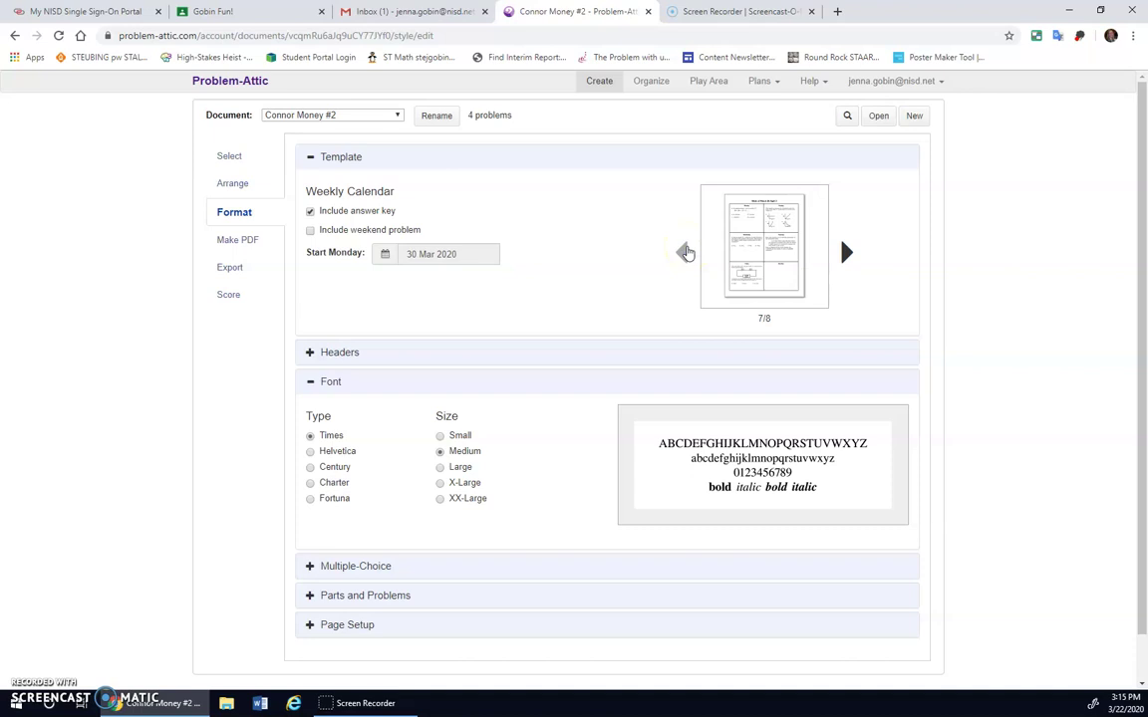
click(688, 253)
click(687, 255)
click(685, 258)
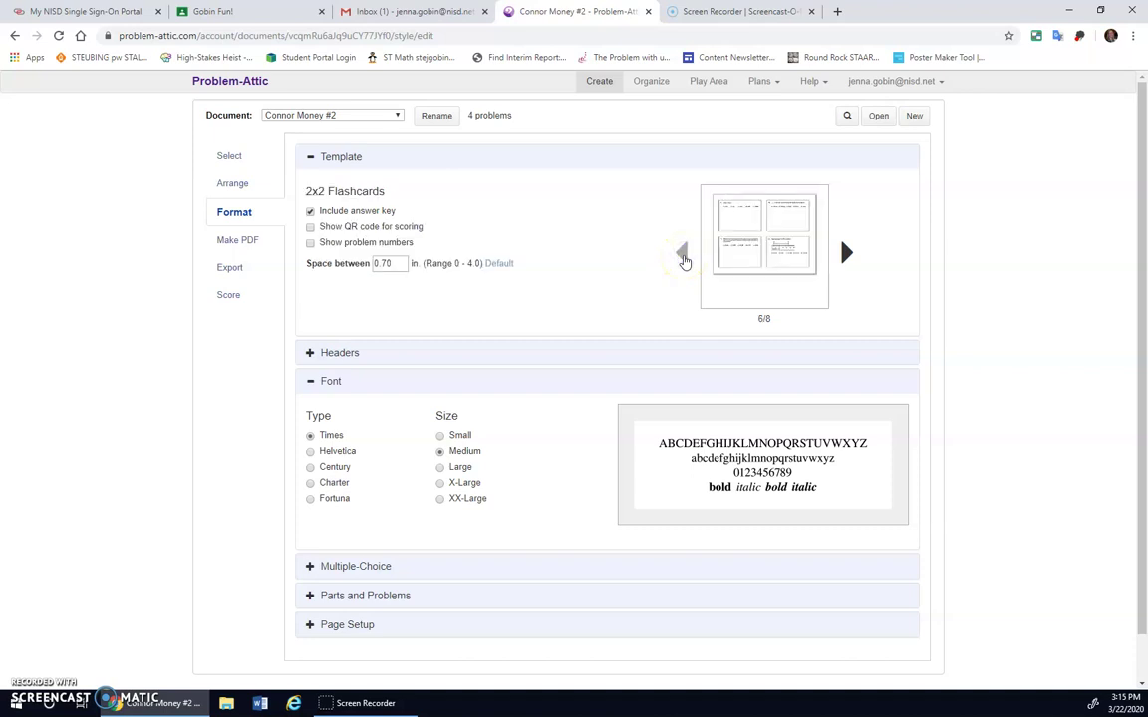
click(684, 258)
click(685, 259)
click(685, 258)
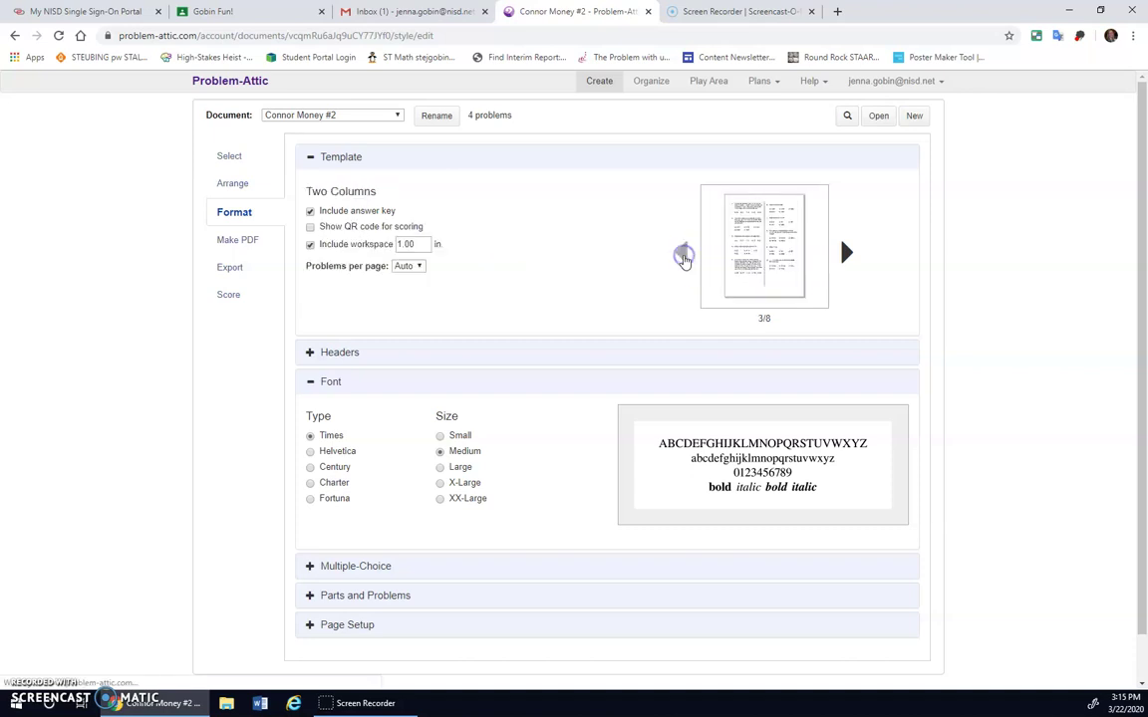
click(684, 256)
click(683, 255)
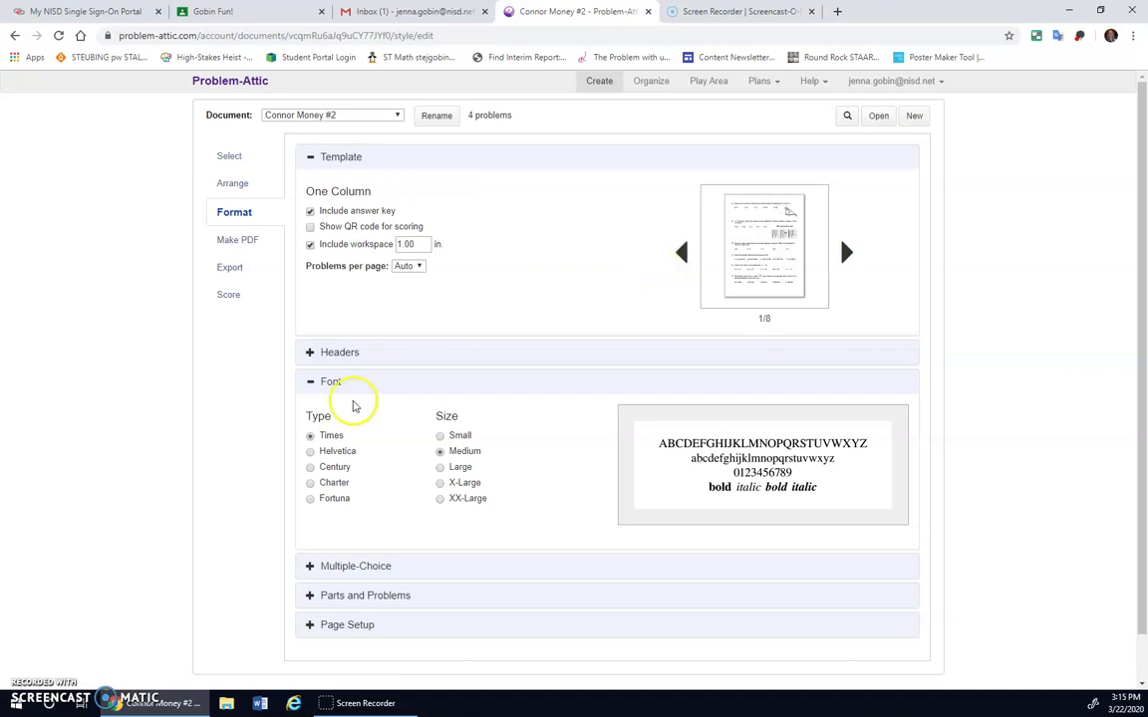
Set the document's font size to Large and open its Google Quiz export options.
click(439, 467)
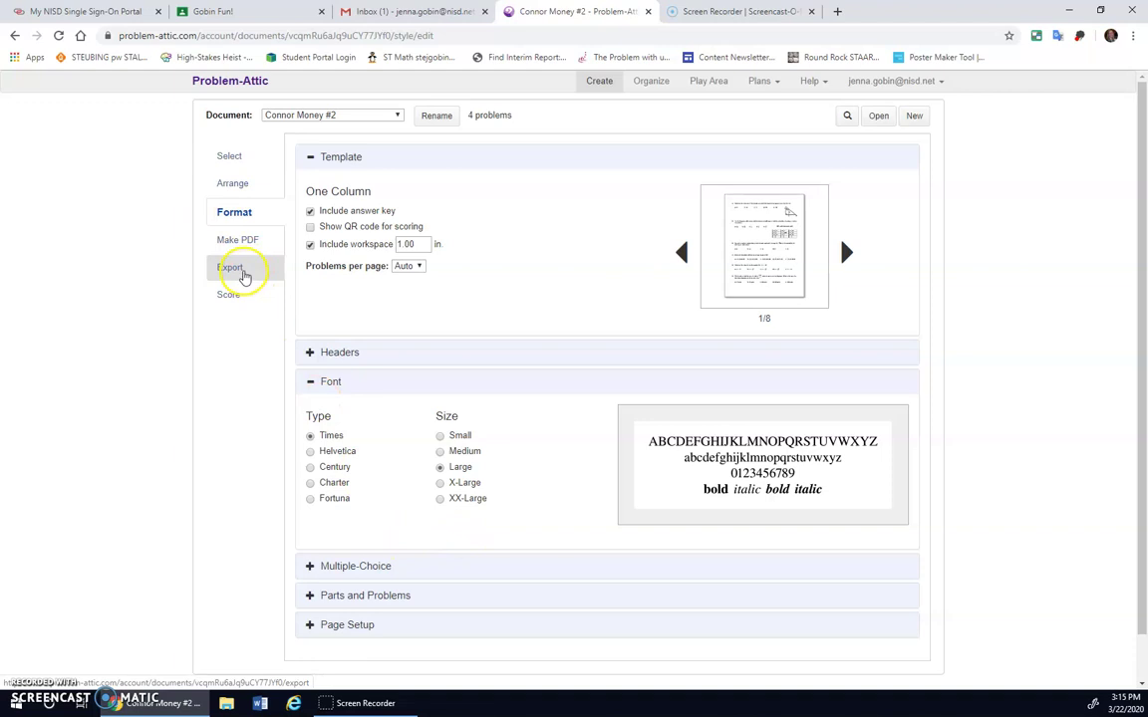
click(244, 276)
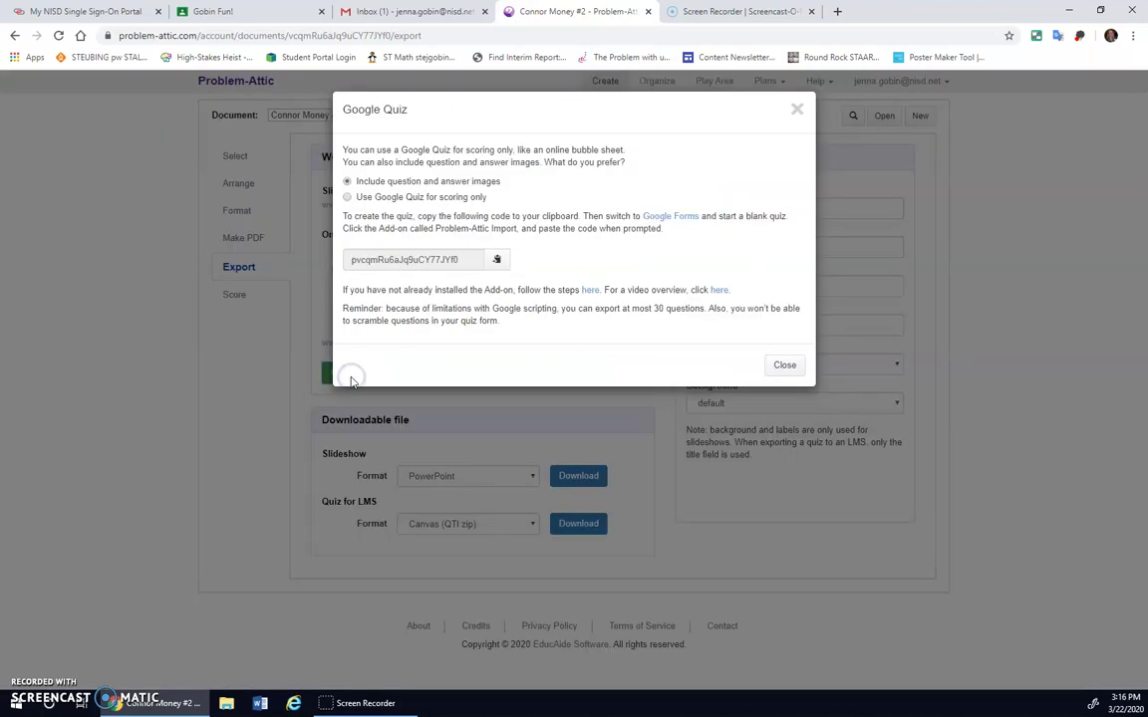
click(366, 352)
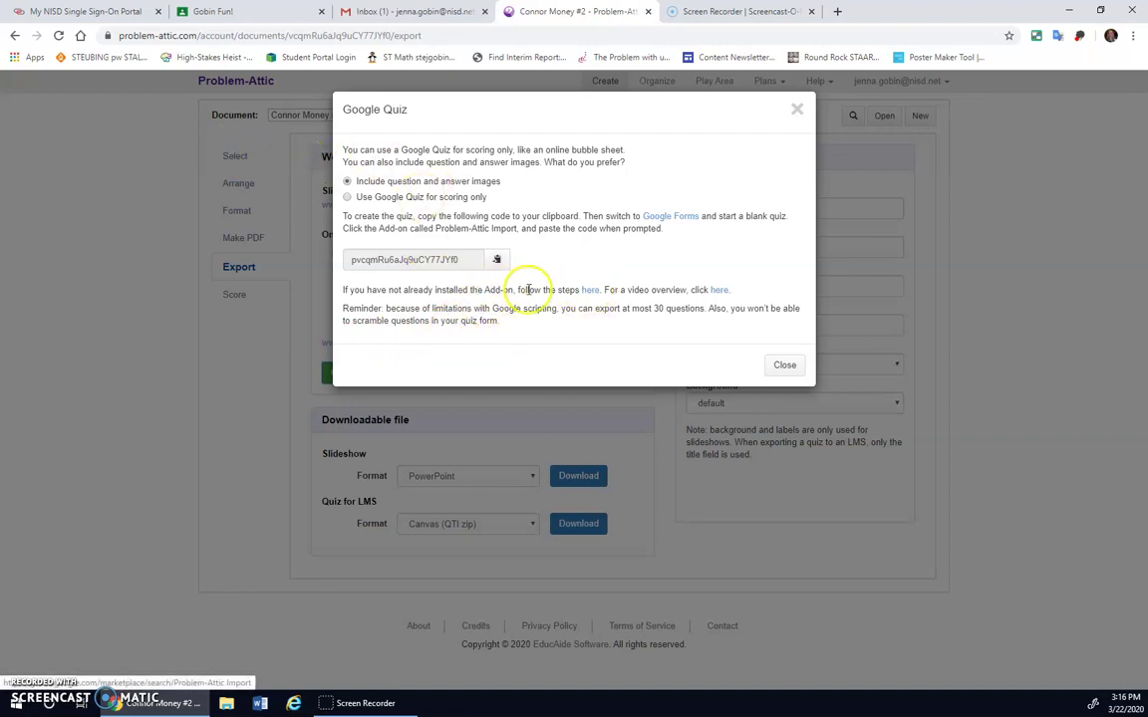
Check the Problem-Attic Import add-on's listing in the G Suite Marketplace, and create a blank quiz in Google Forms.
click(590, 290)
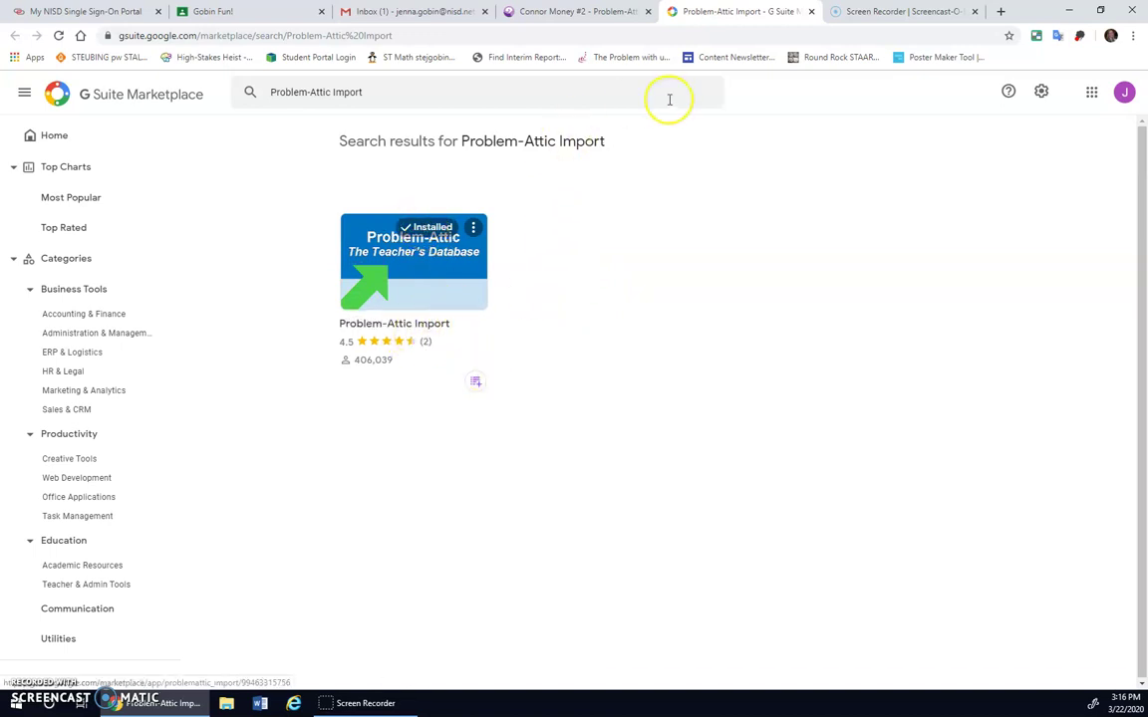
click(812, 12)
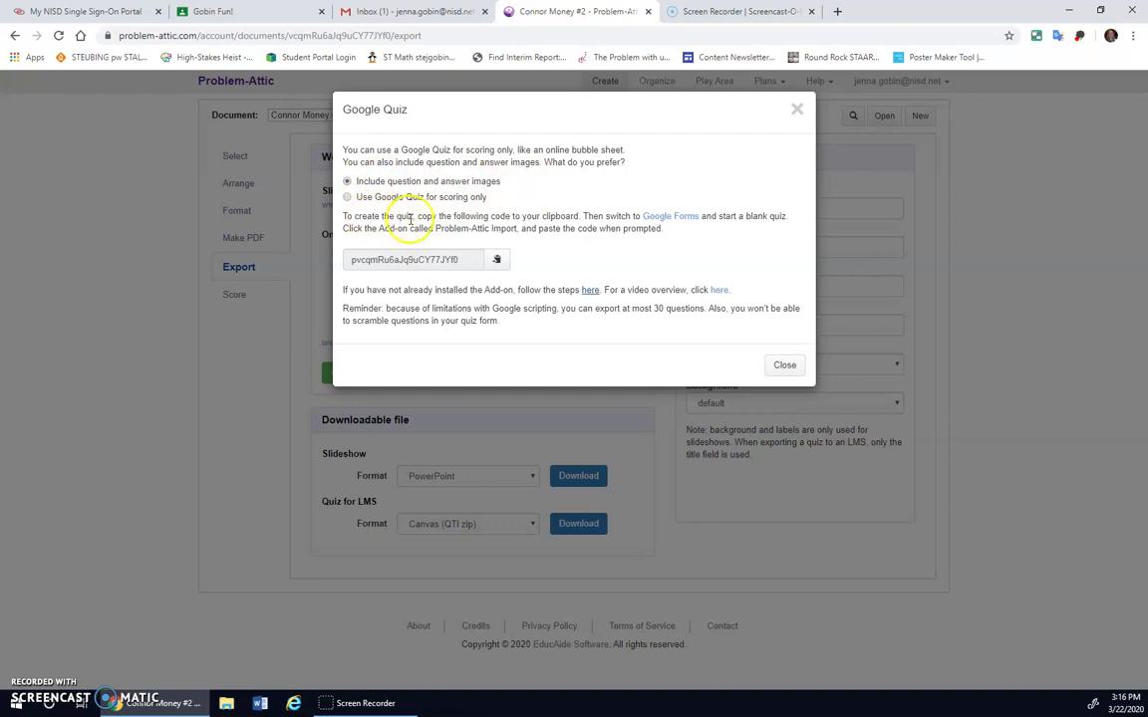
click(660, 221)
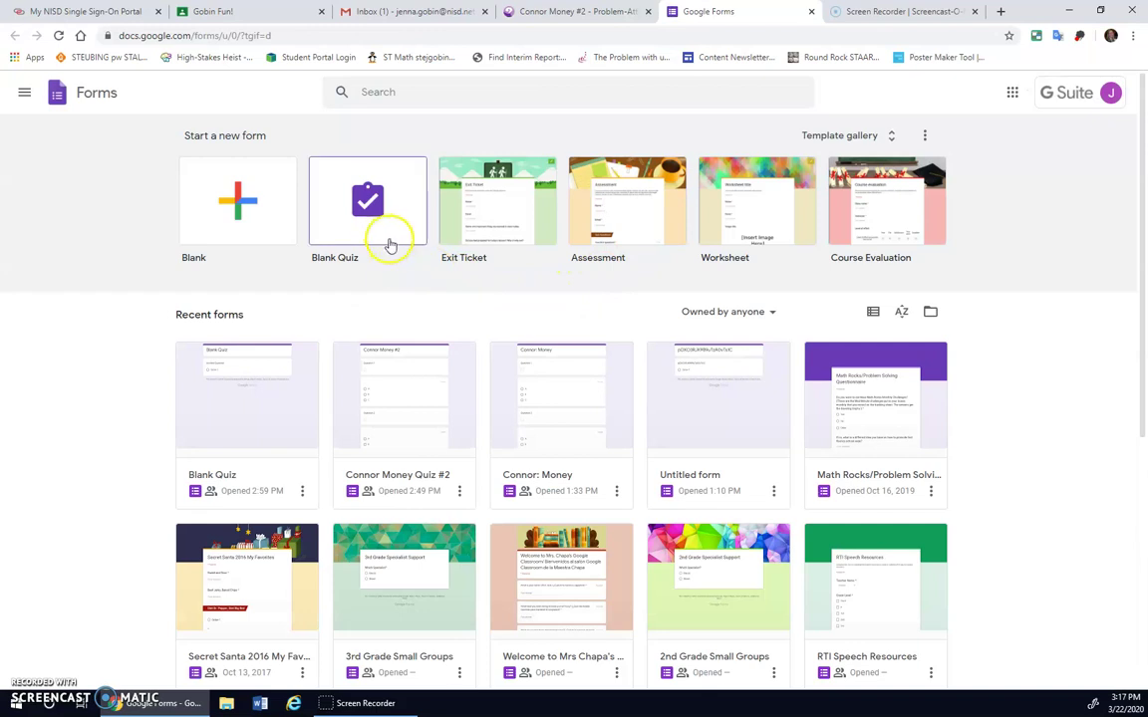
click(362, 217)
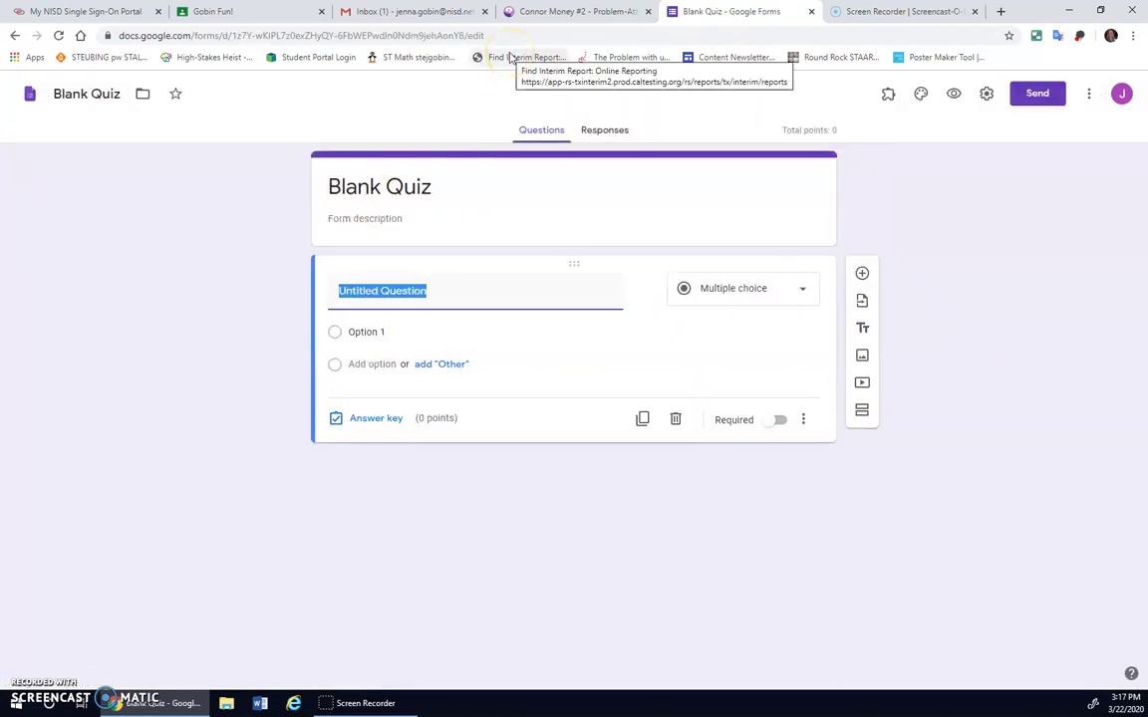
Copy the document's import code from Problem-Attic and import its questions into the blank Google Forms quiz with the Problem-Attic Import add-on.
click(566, 12)
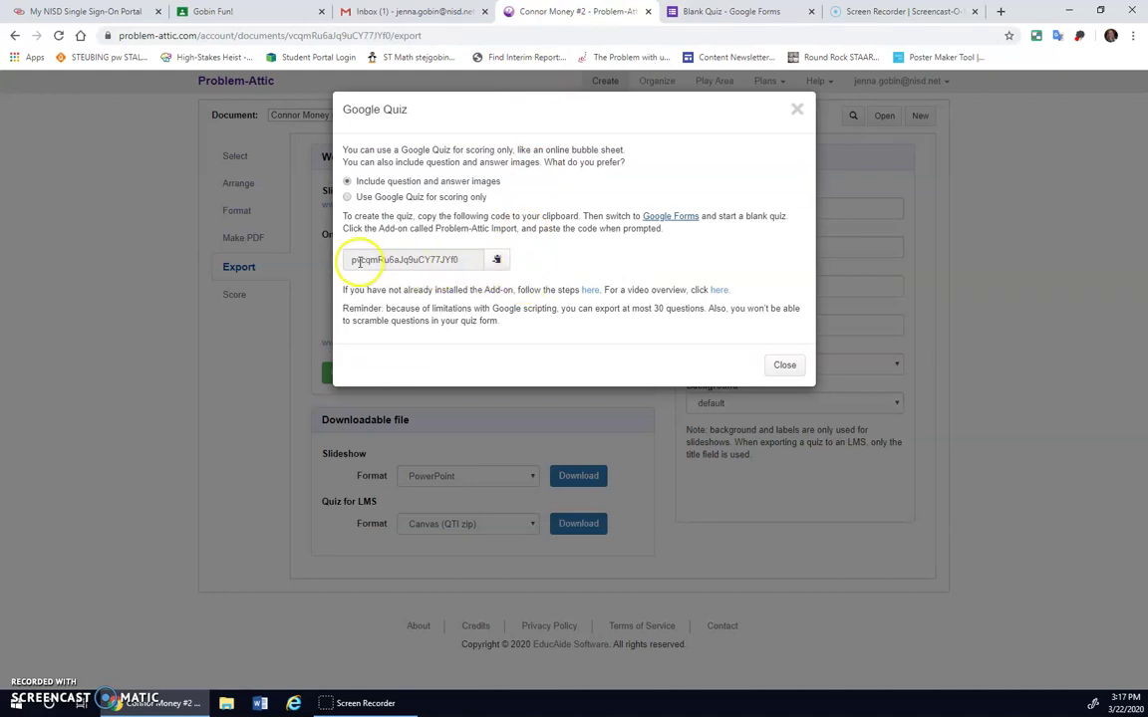
click(497, 263)
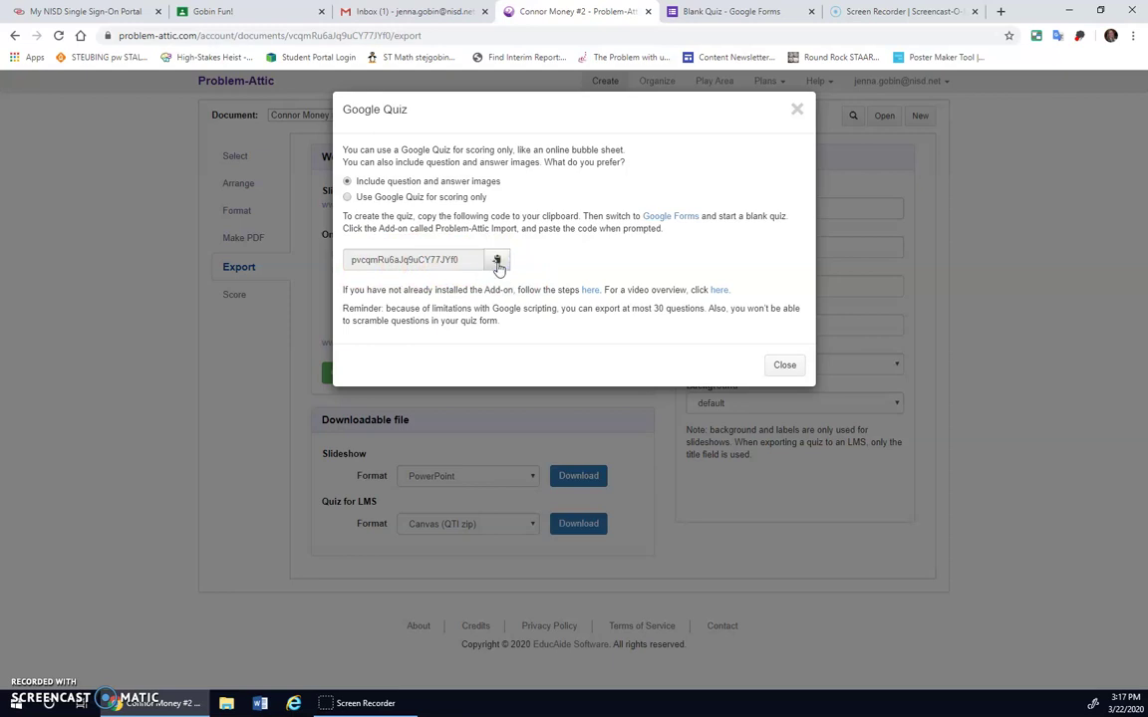
click(686, 17)
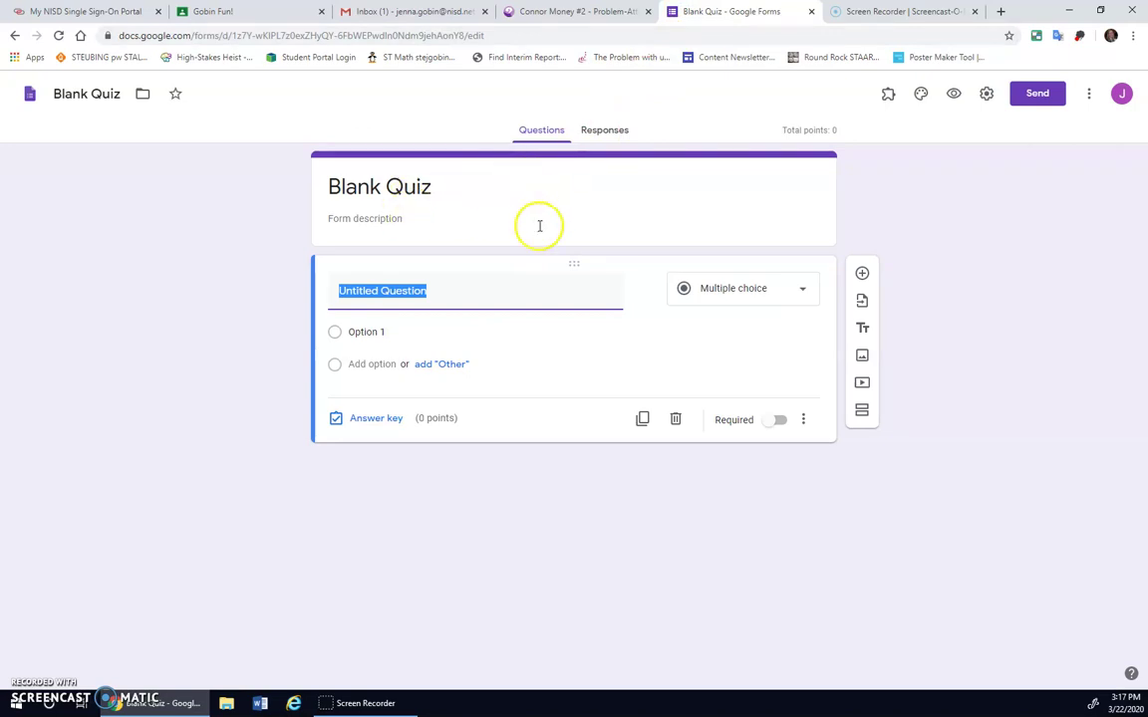
click(887, 96)
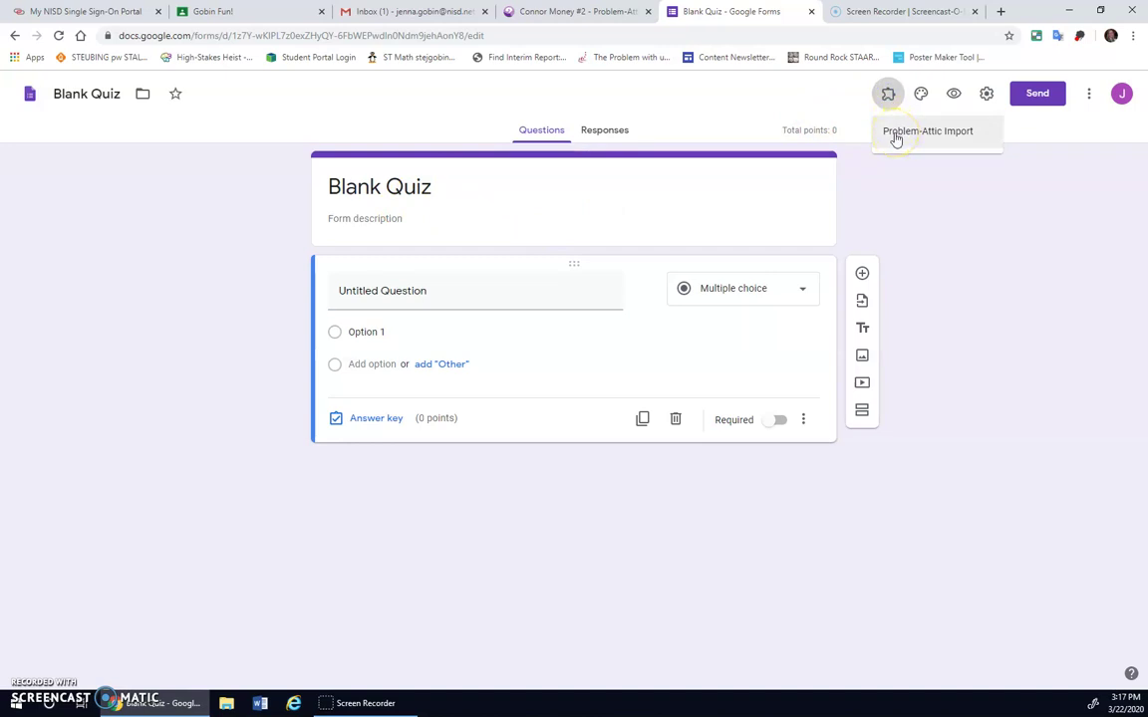
click(896, 137)
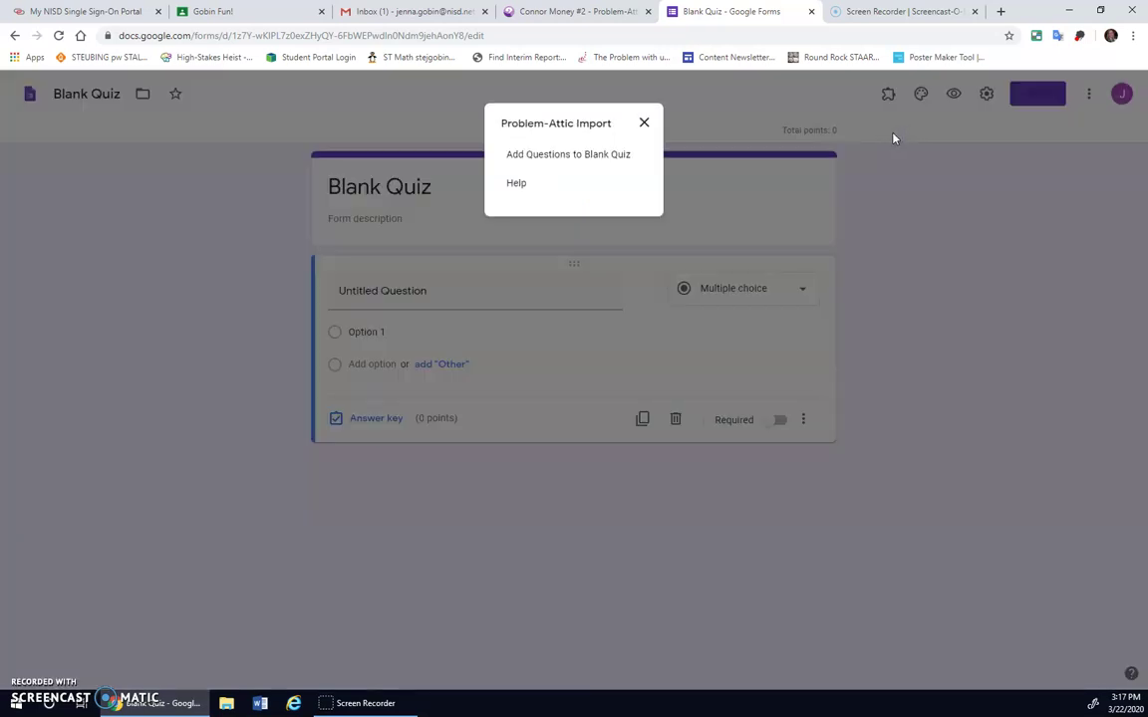
click(590, 158)
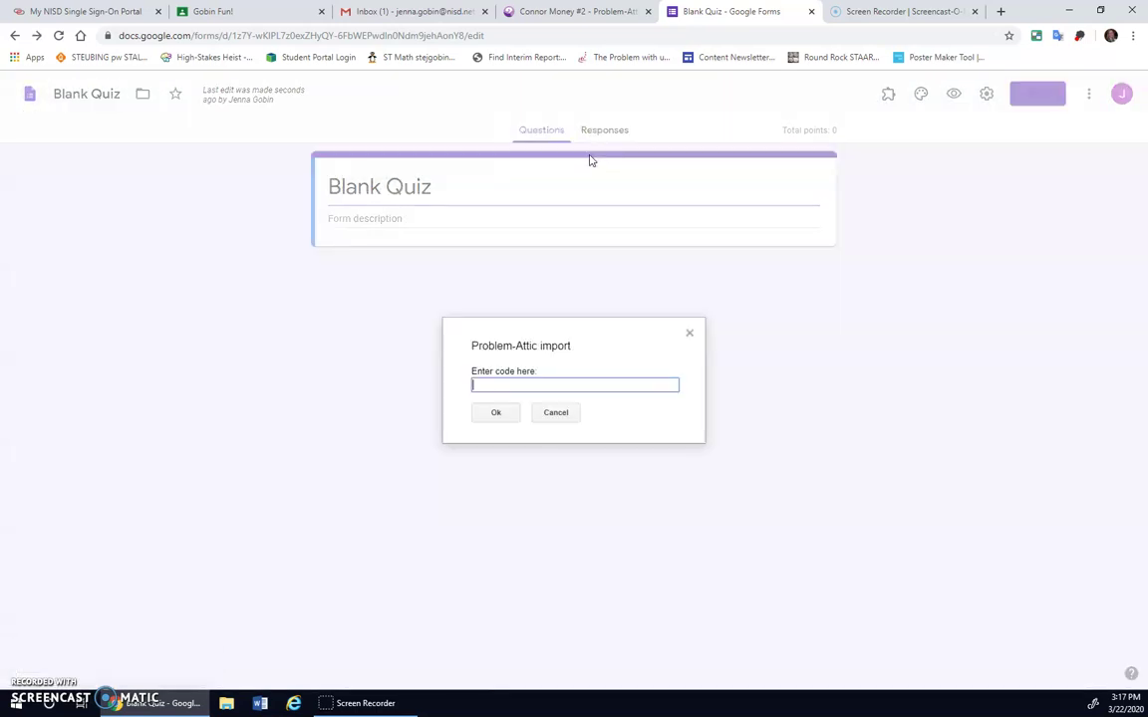
click(554, 386)
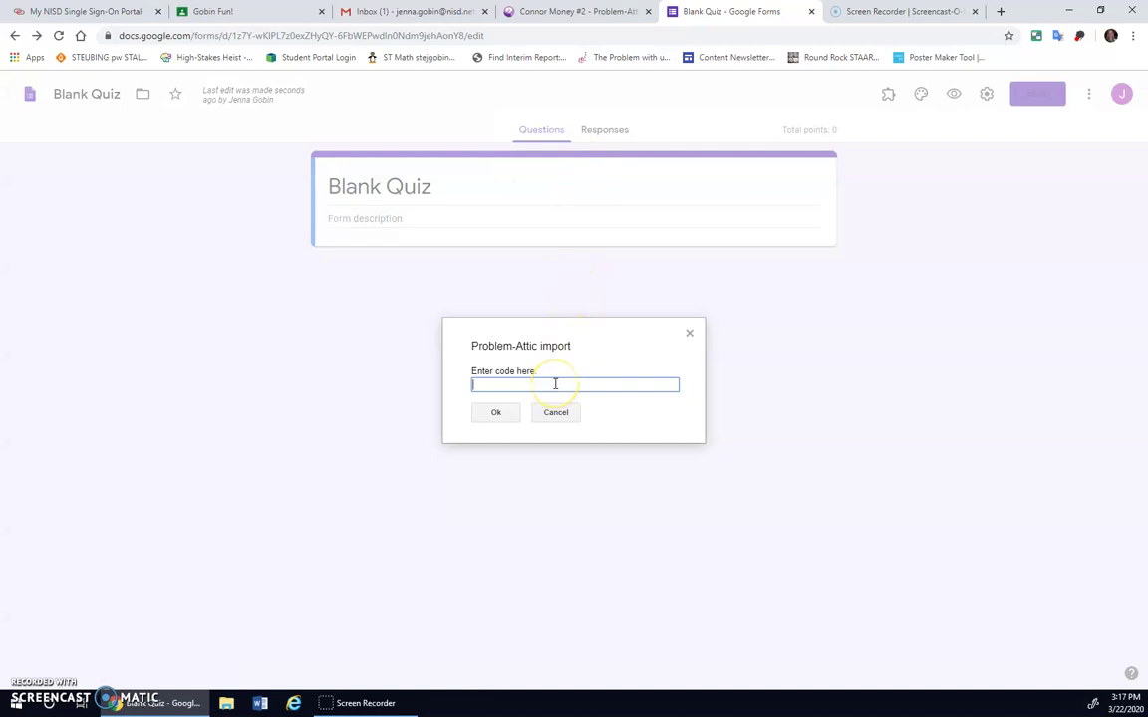
key(ctrl+v)
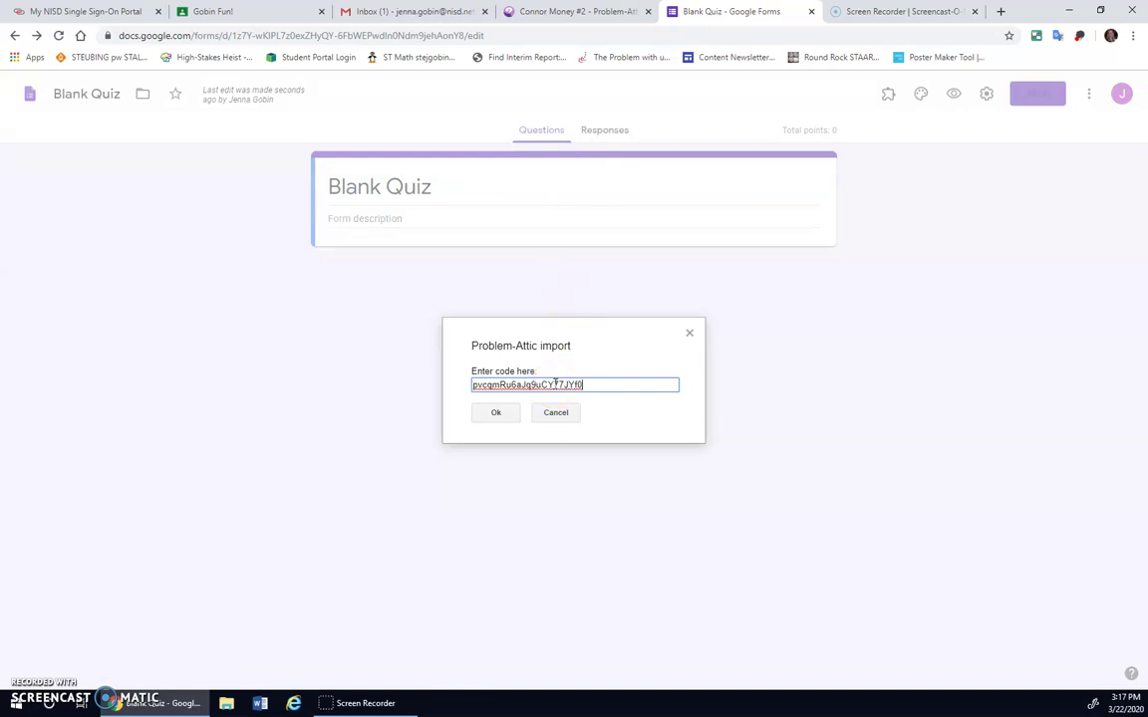
click(519, 417)
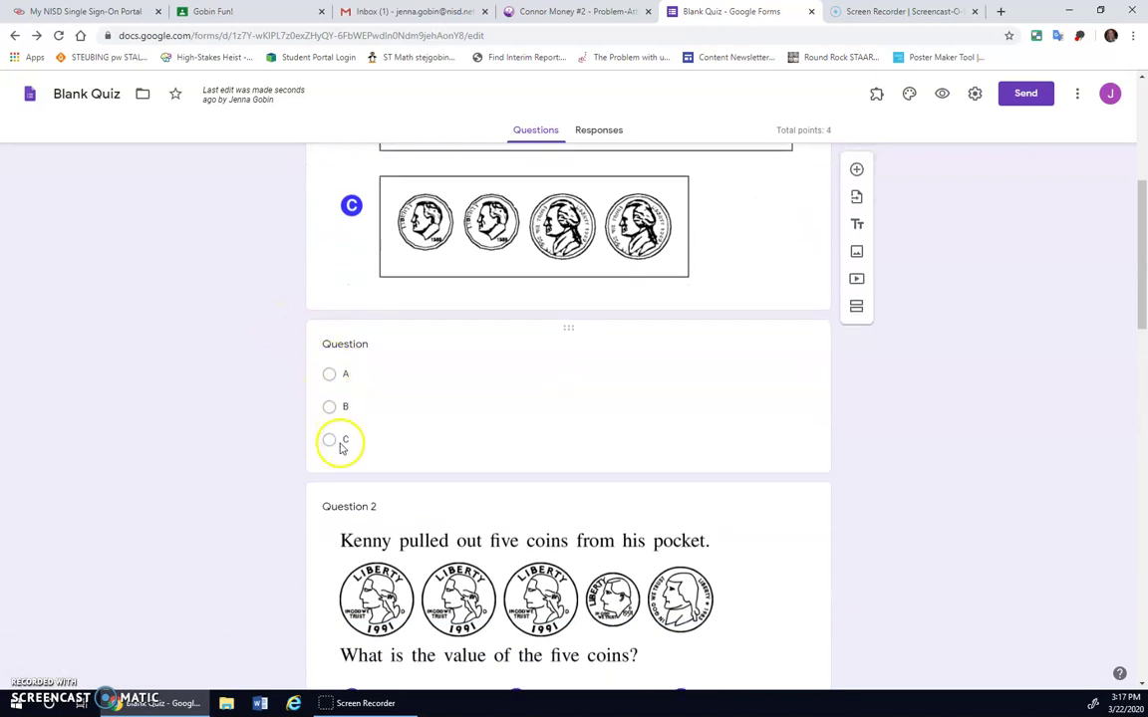
Review the imported coin questions and their answer choices throughout the quiz.
scroll(341, 446, down, 4)
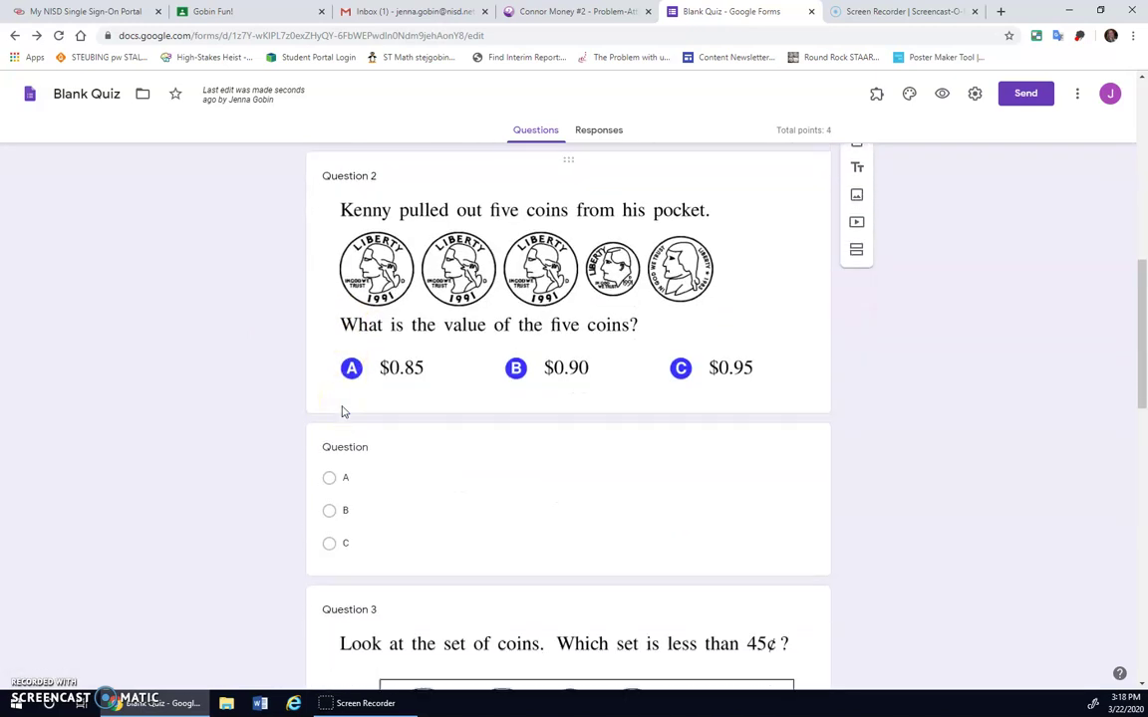
scroll(340, 410, down, 6)
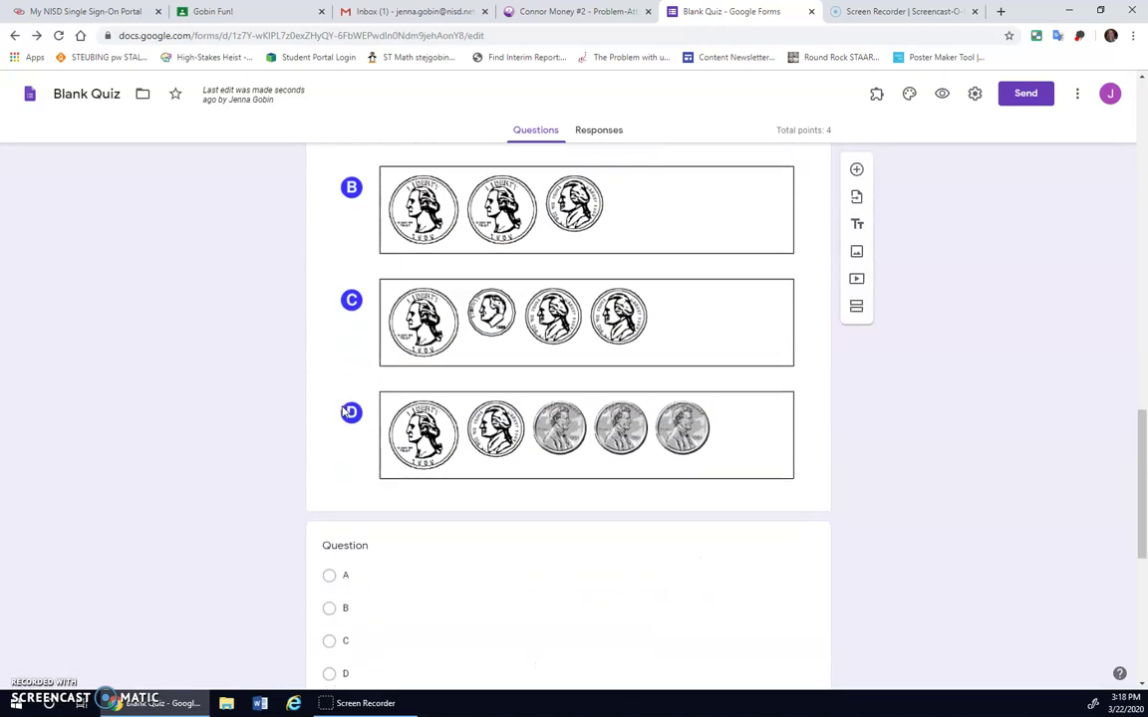
scroll(341, 411, down, 4)
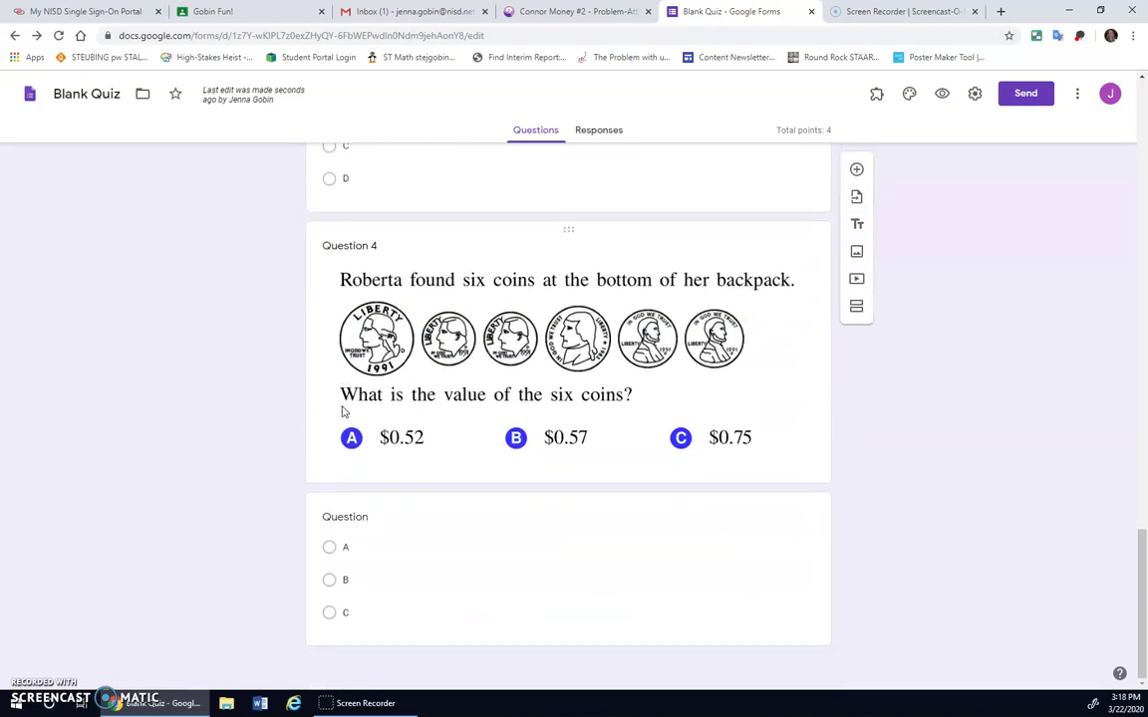
right_click(337, 409)
click(248, 394)
scroll(264, 398, up, 10)
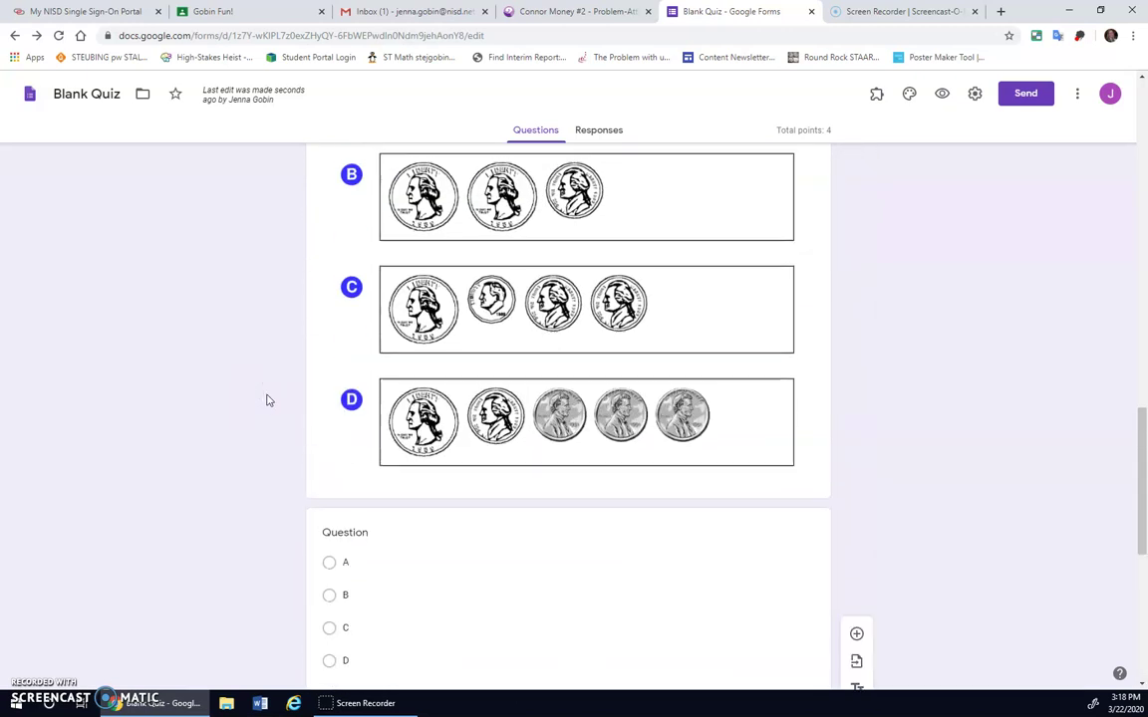
scroll(267, 400, up, 10)
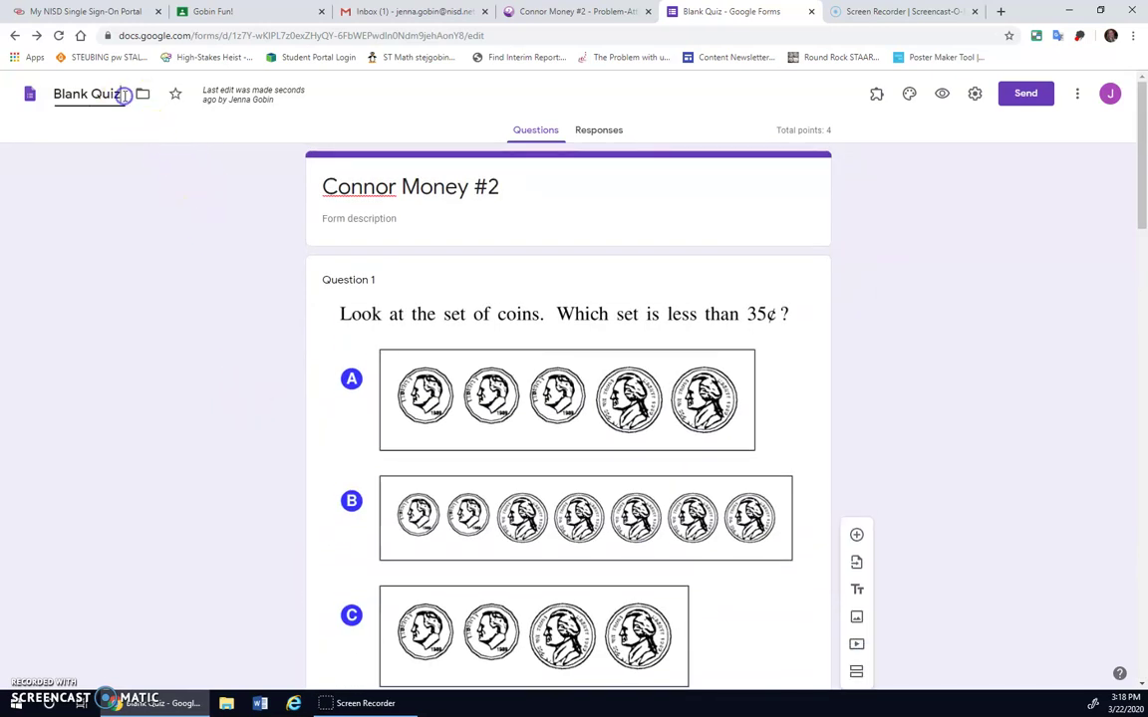
Rename the quiz form file as the student's first name followed by "Money Quiz #2".
drag(123, 94, 37, 100)
text(Co)
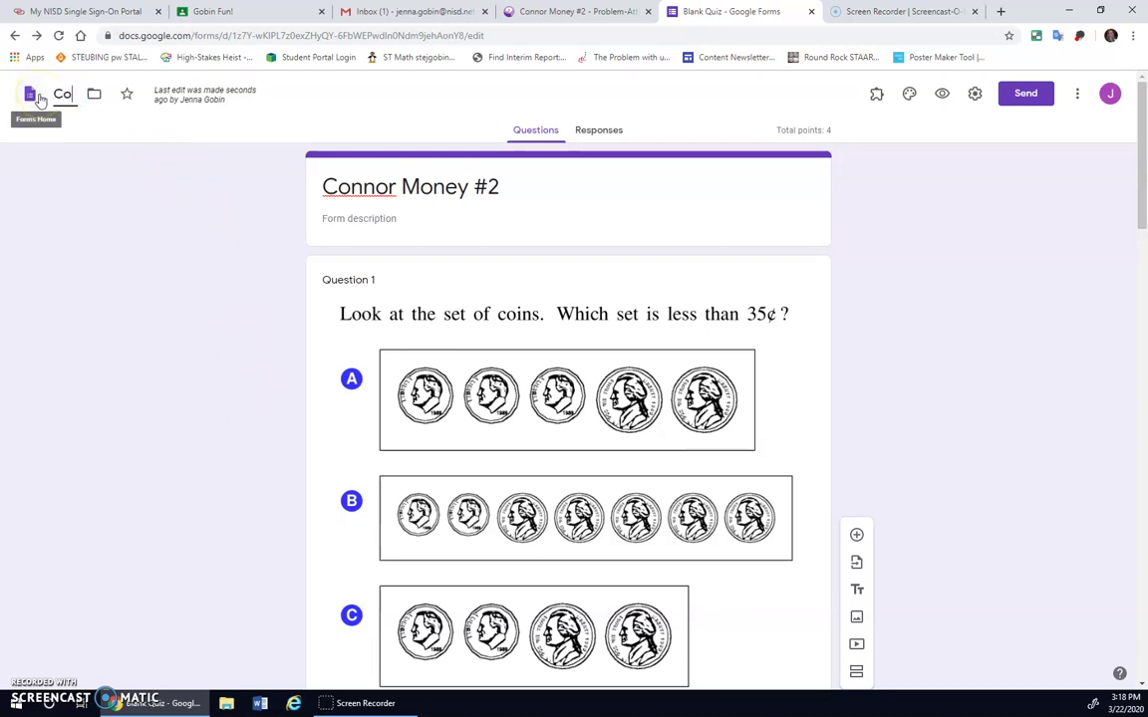
text(nnor Money)
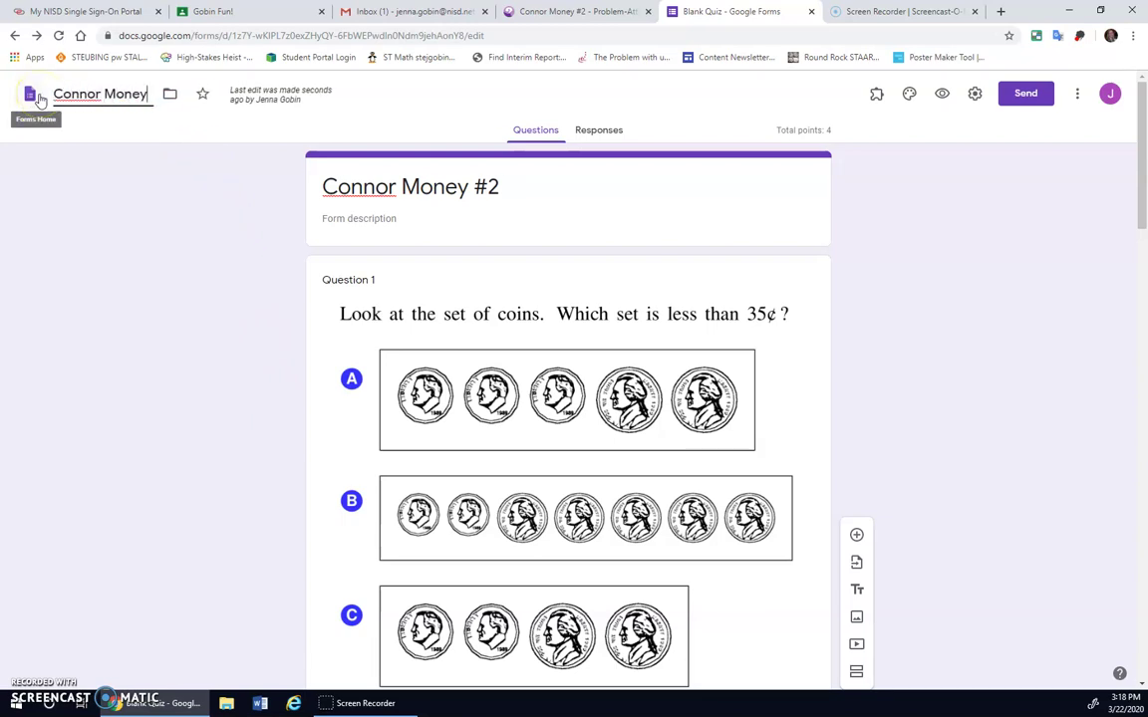
text( Quiz #2)
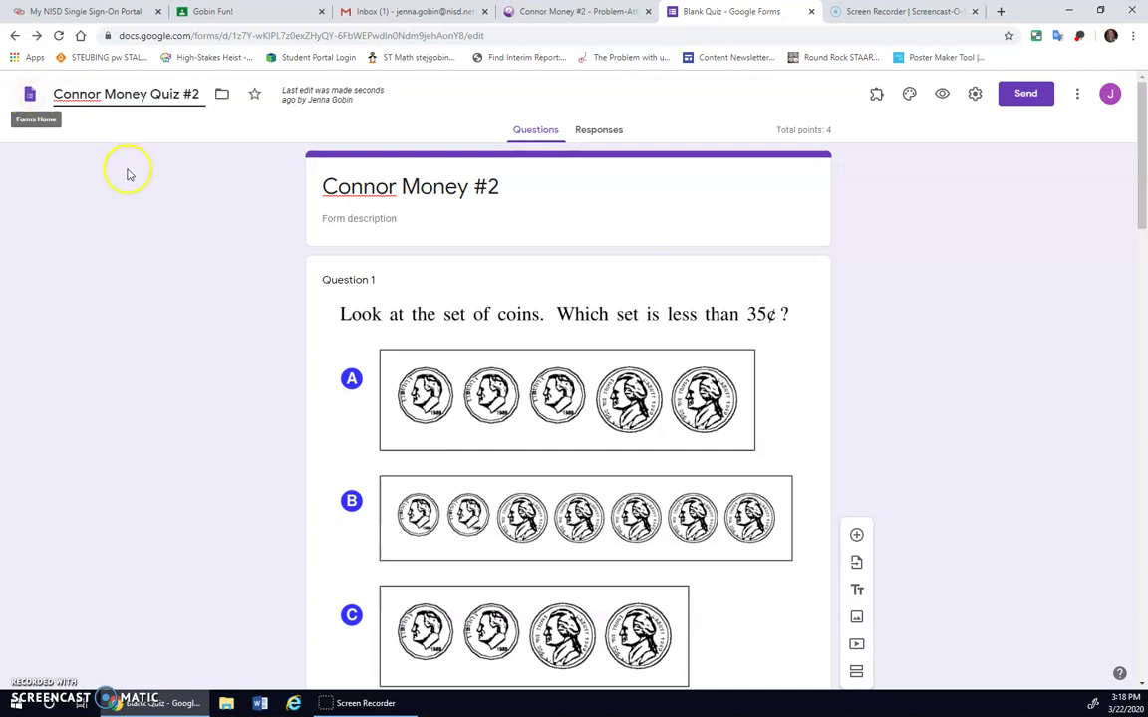
click(221, 133)
click(195, 94)
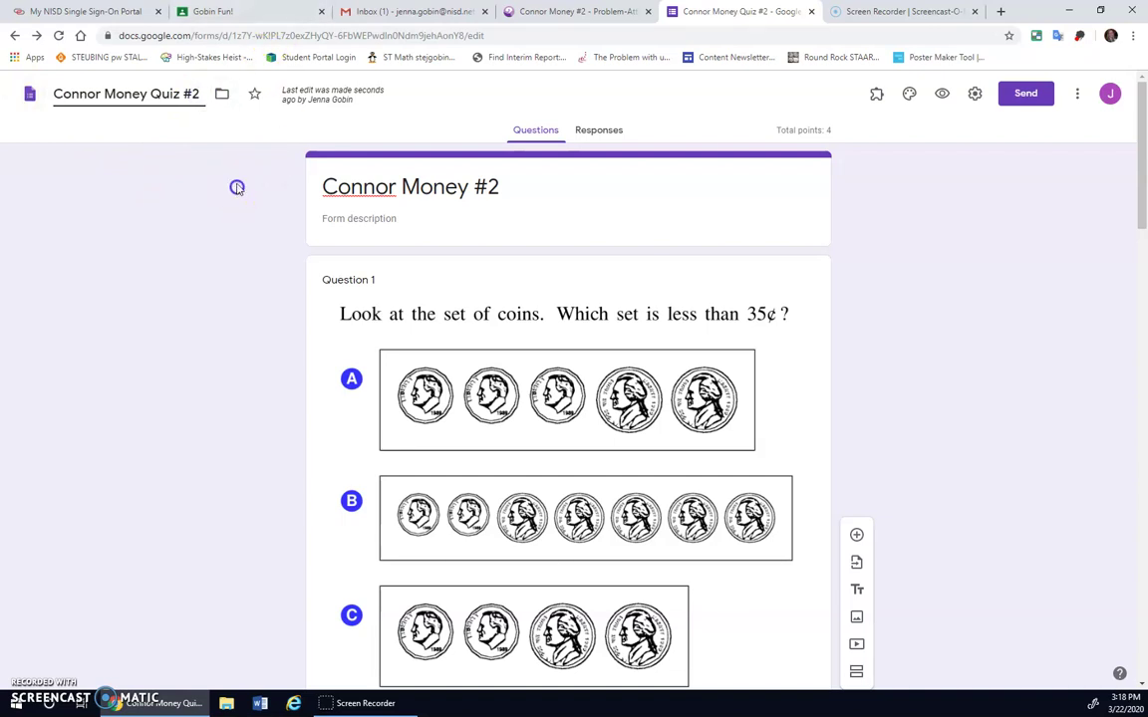
Switch to the class in Google Classroom and start a new assignment in its classwork.
click(254, 12)
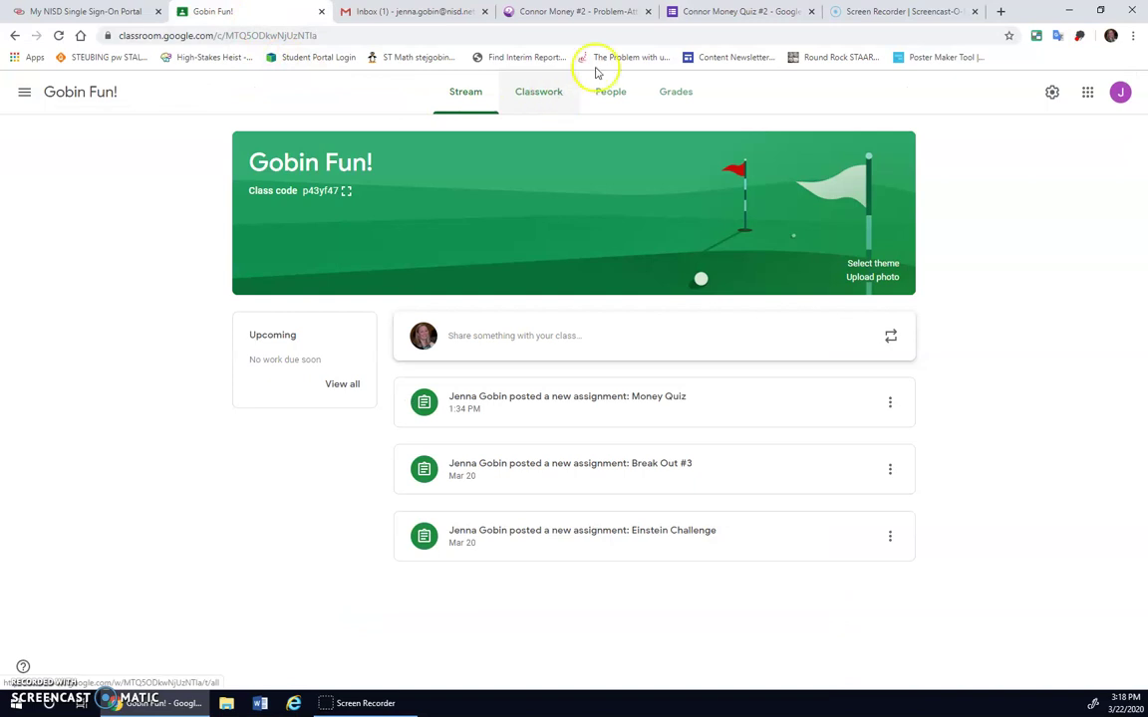
click(544, 93)
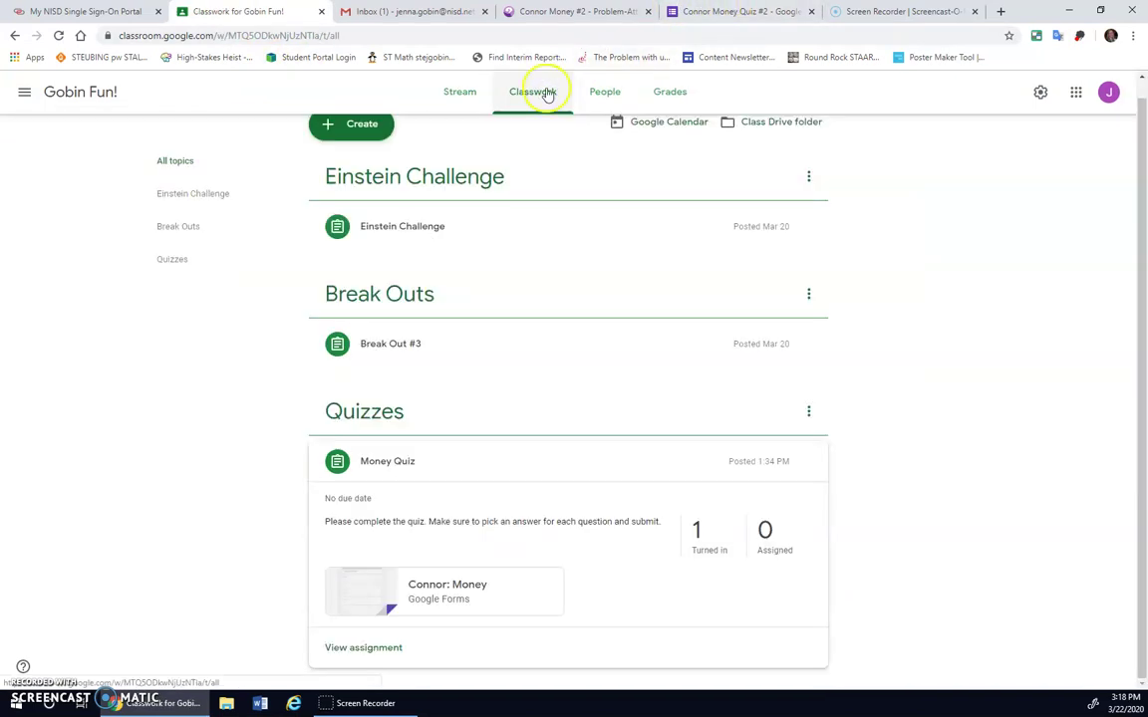
scroll(405, 219, up, 1)
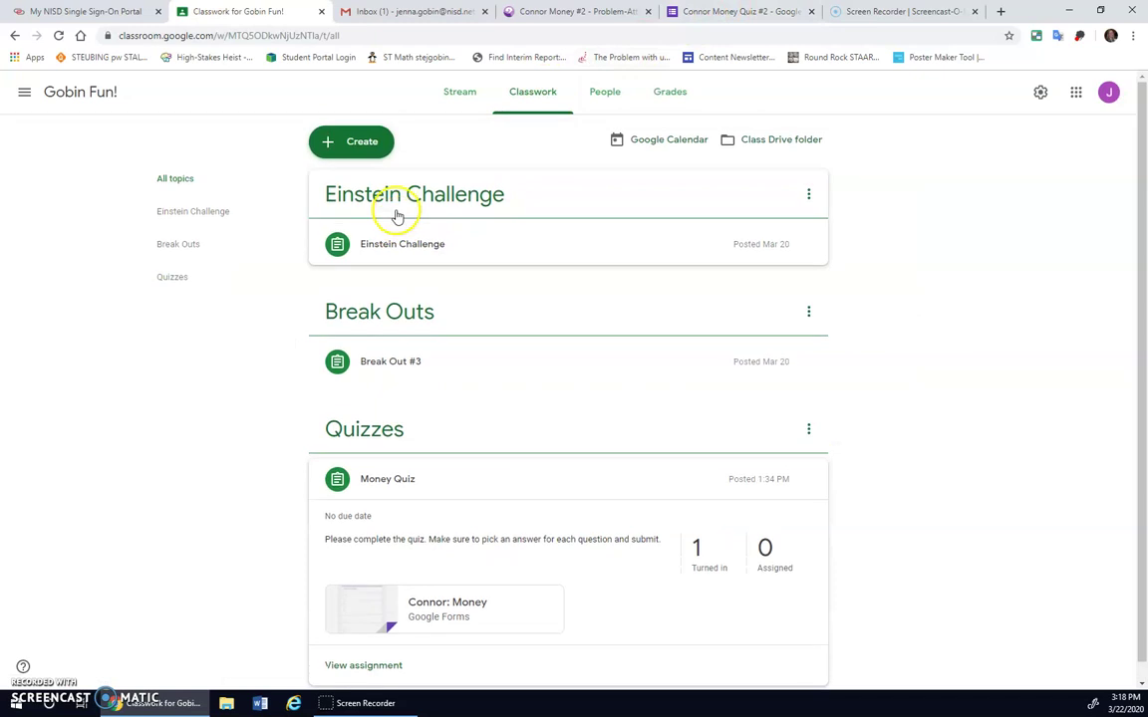
click(360, 151)
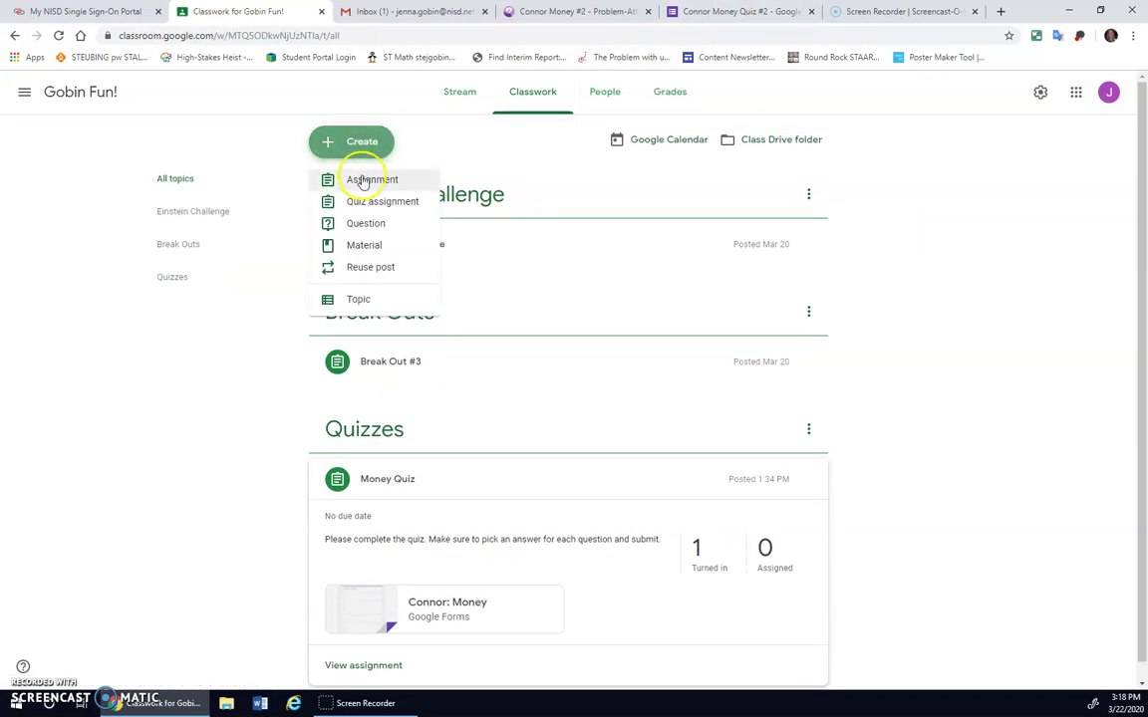
click(362, 184)
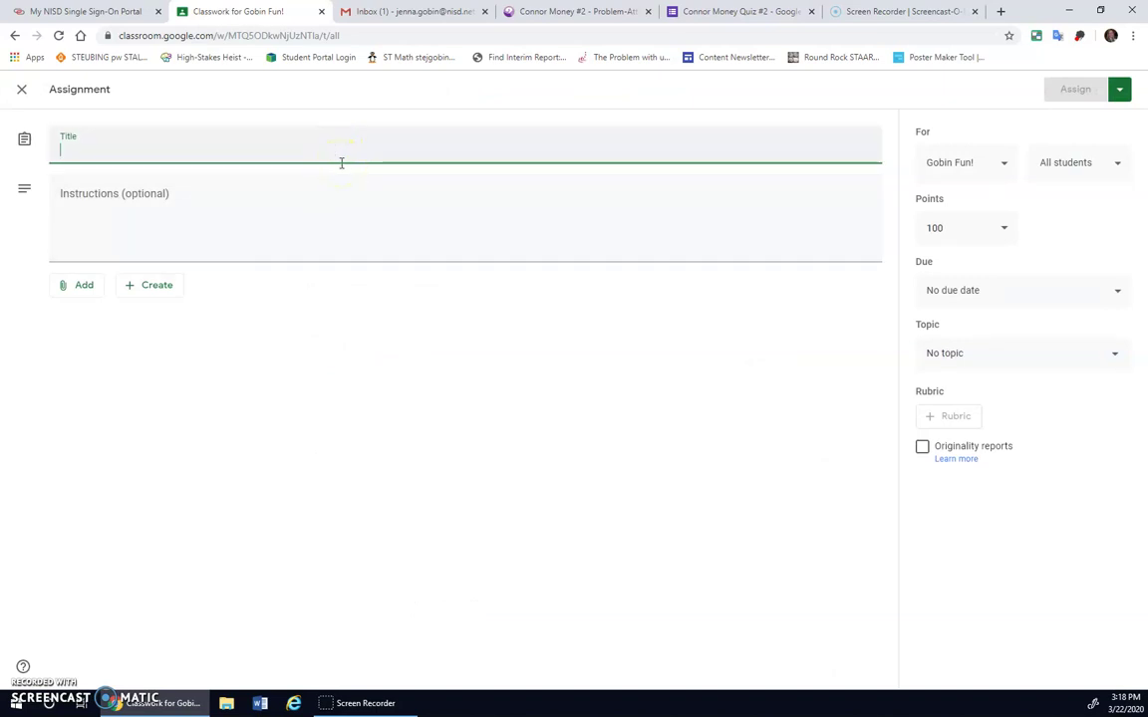
Title the assignment "Money Quiz #2" and enter the instructions "Answer the following questions and remember to hit submit.".
text(Money )
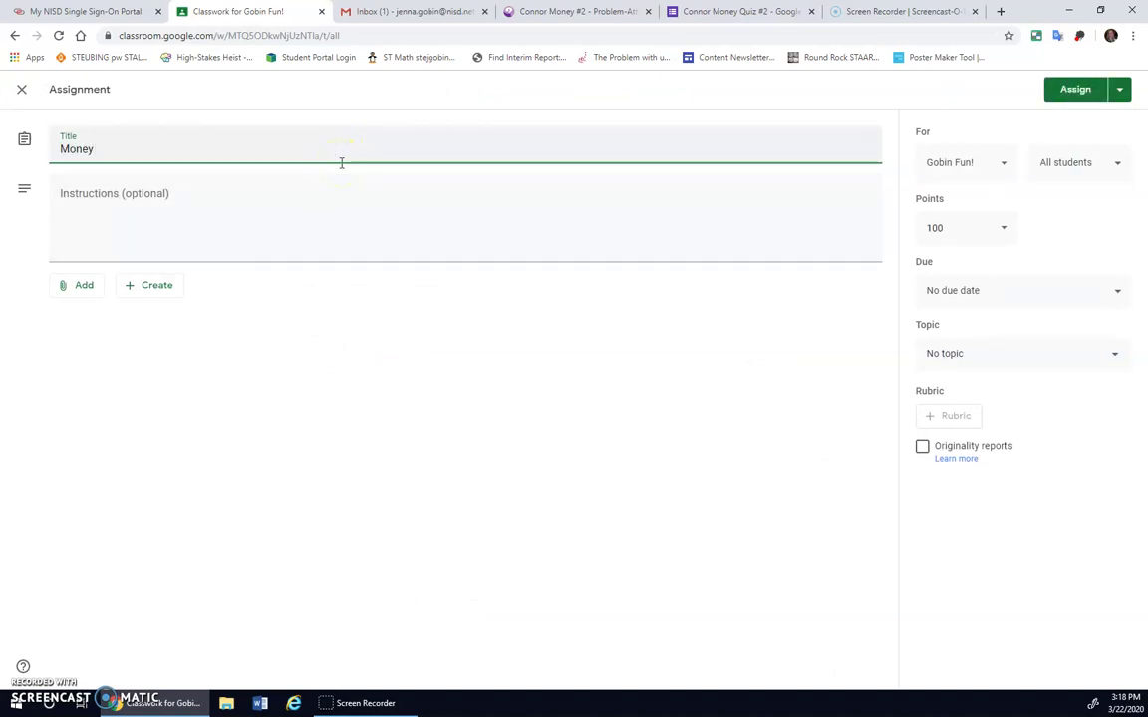
text(Quiz #2)
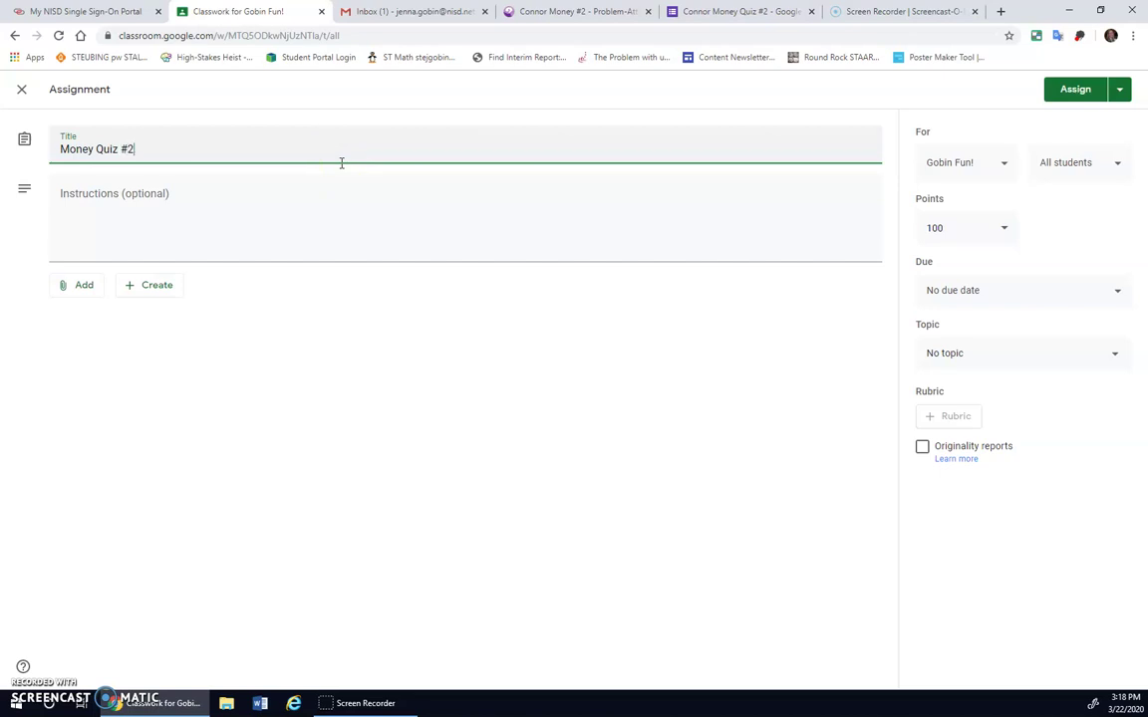
click(316, 198)
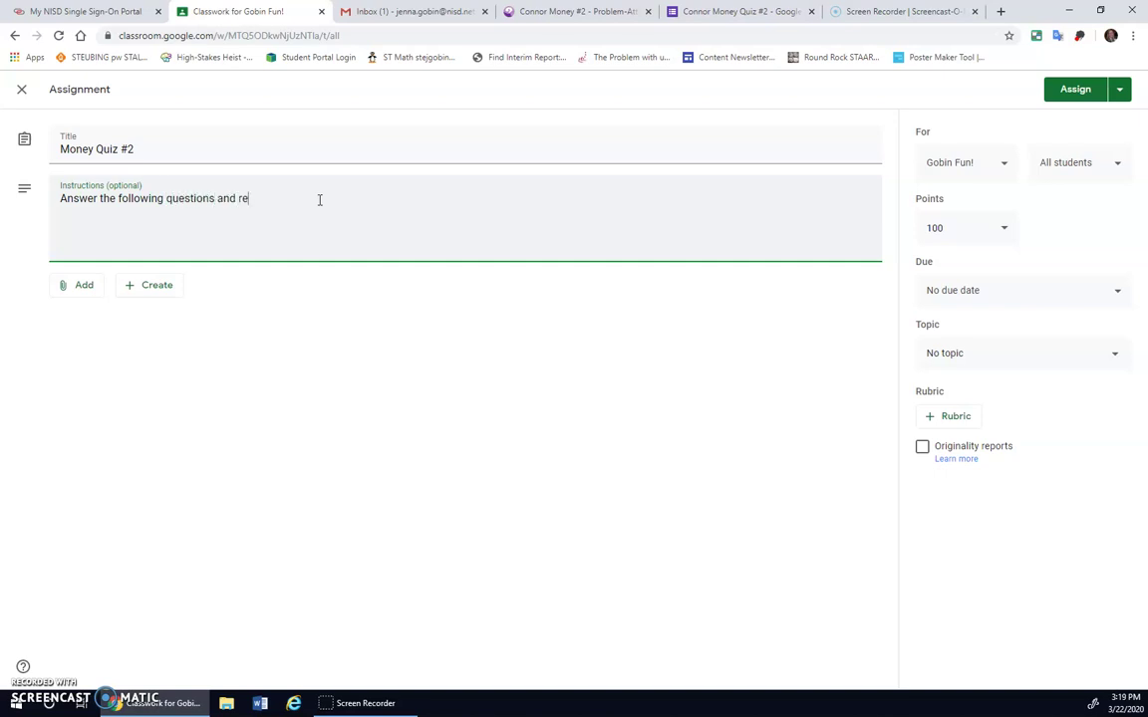
text(hit submit.)
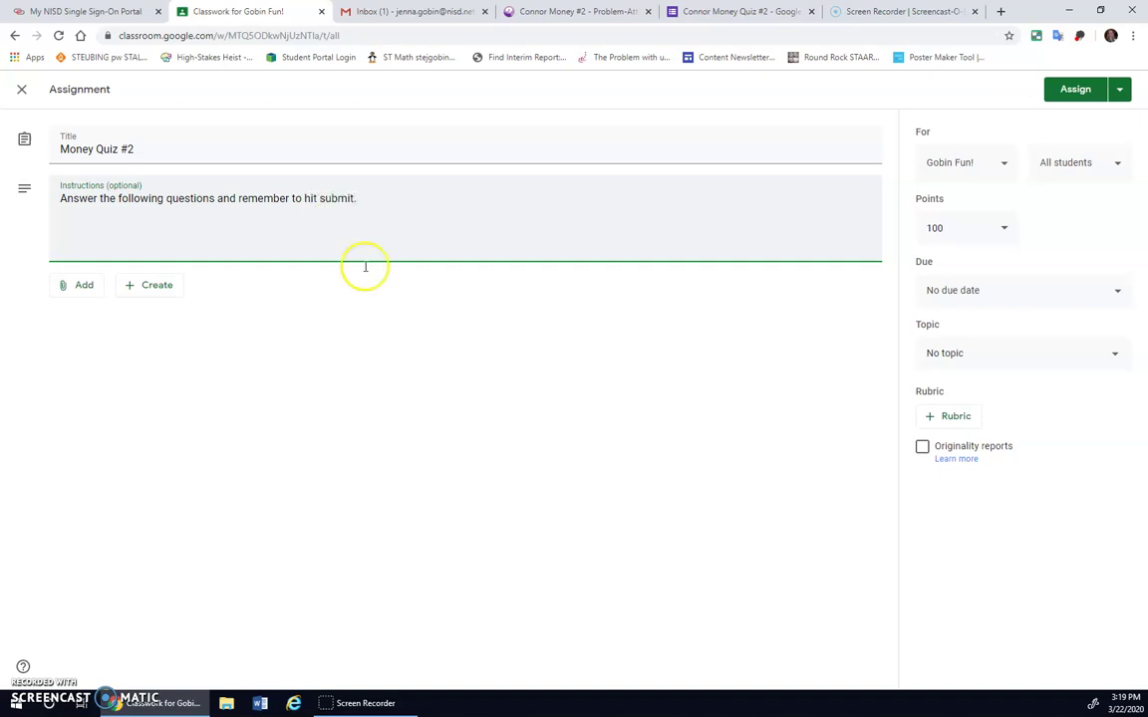
Attach the student's "Money Quiz #2" form from Google Drive to the assignment.
click(82, 291)
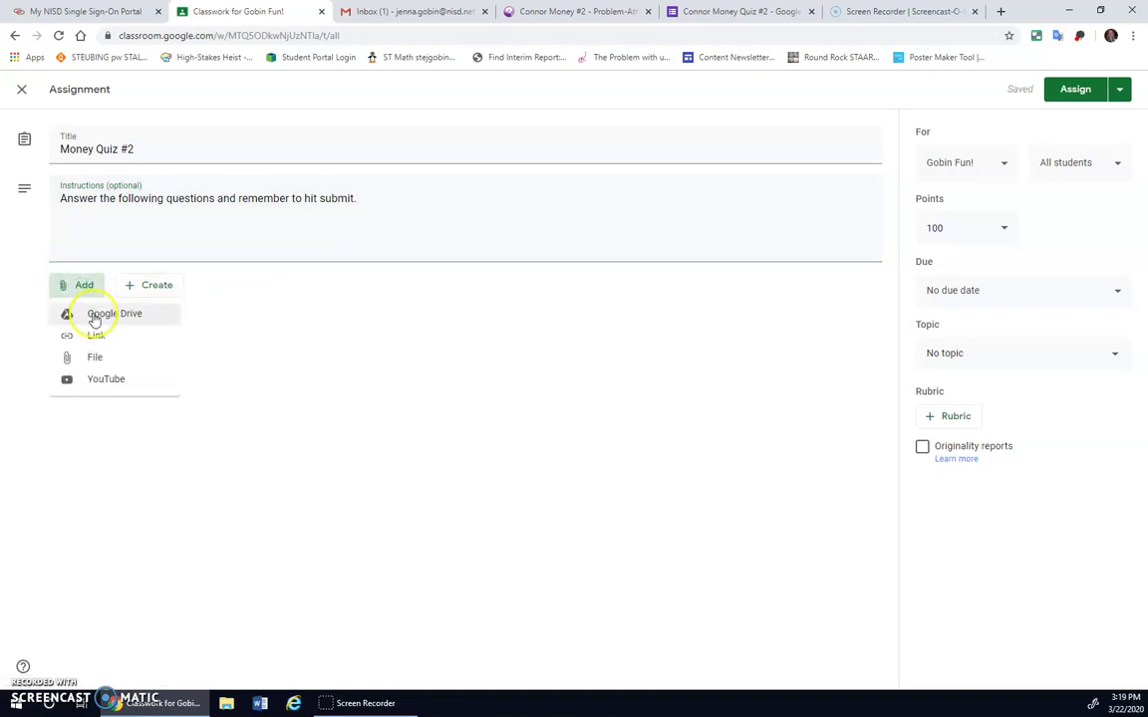
click(94, 315)
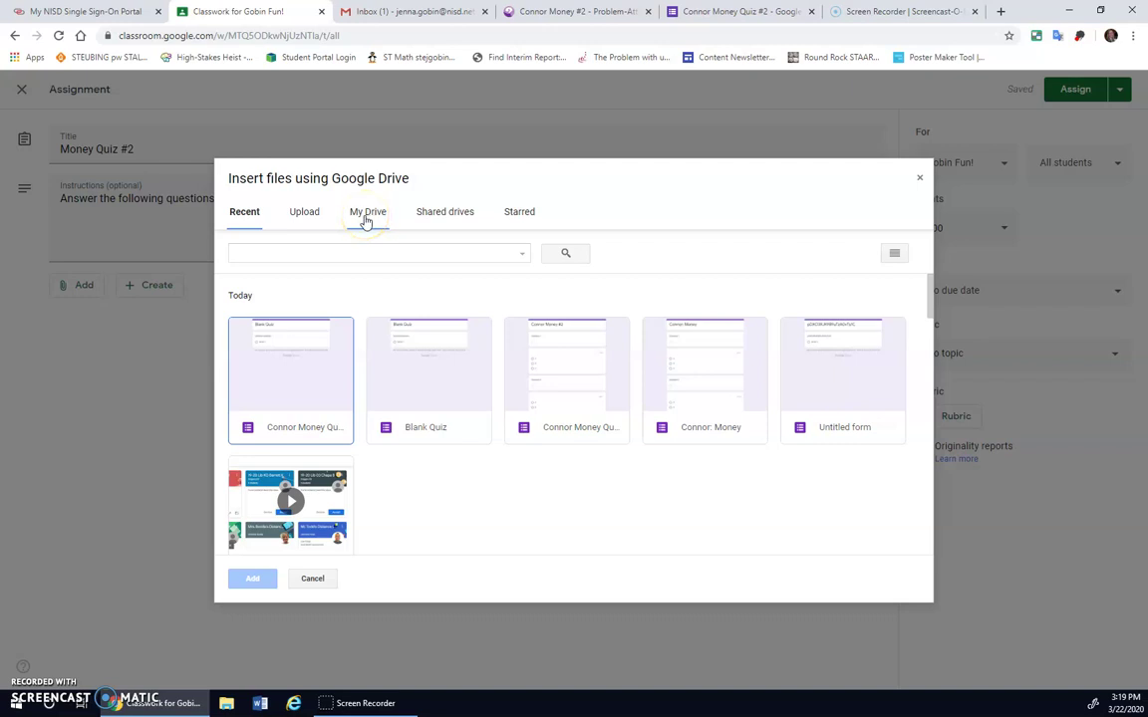
double_click(296, 401)
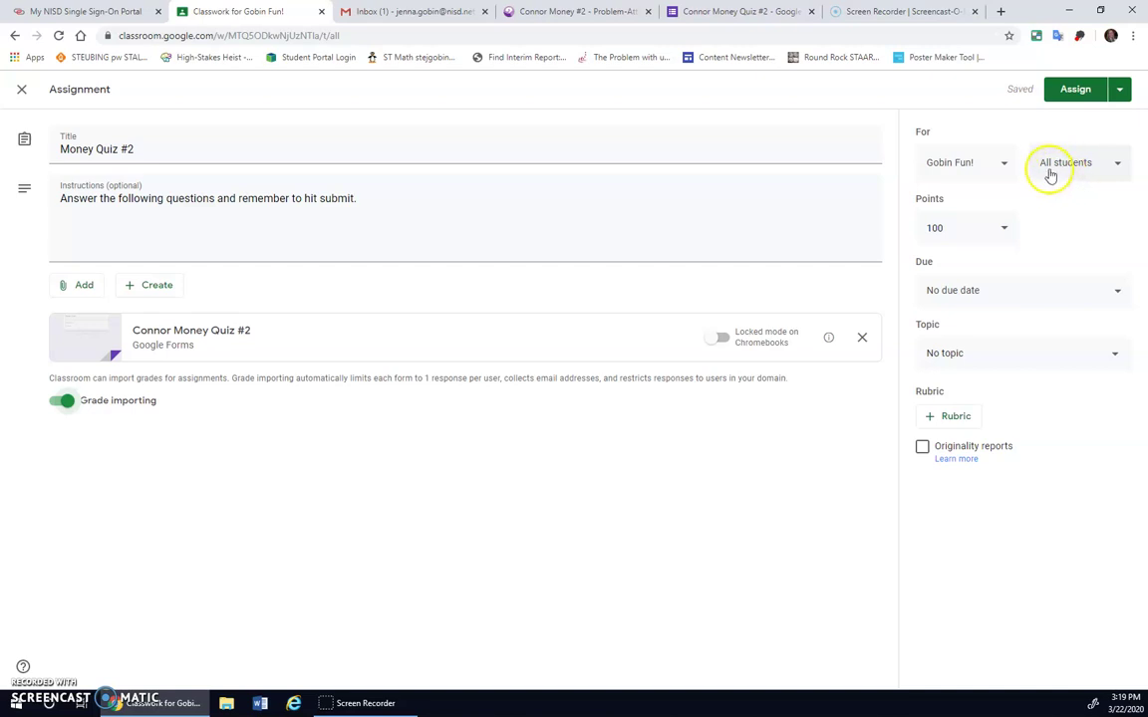
File the assignment under the Quizzes topic with no due date and assign it to all students.
click(975, 290)
click(981, 377)
click(972, 360)
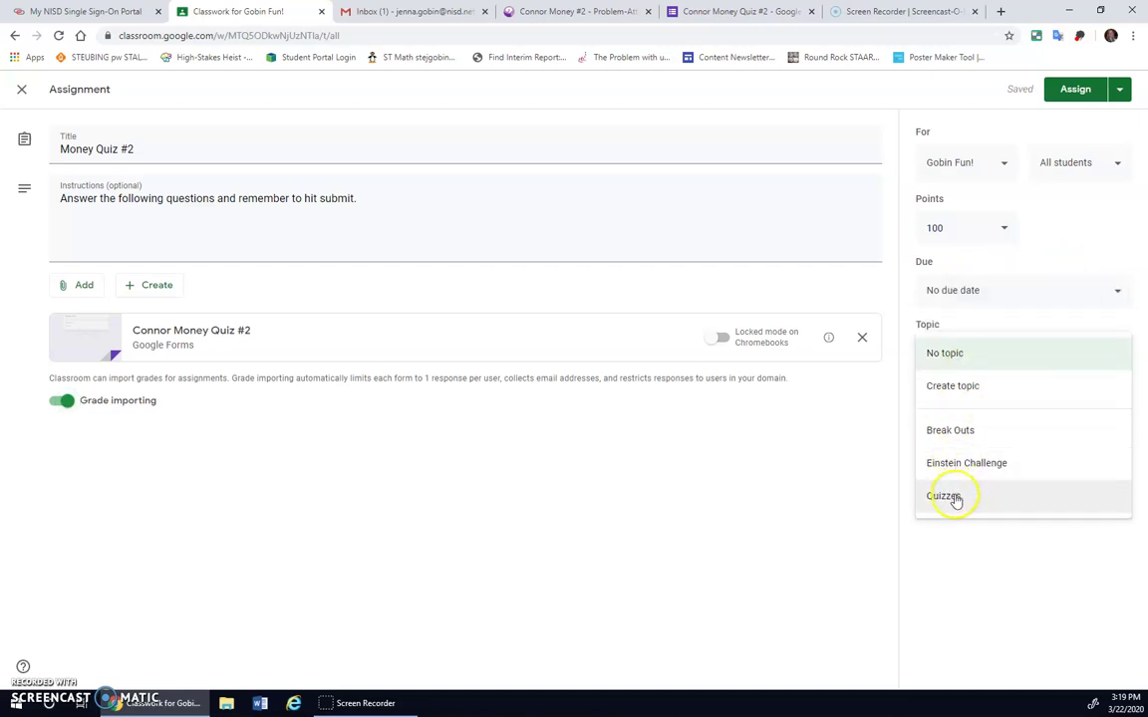
click(956, 500)
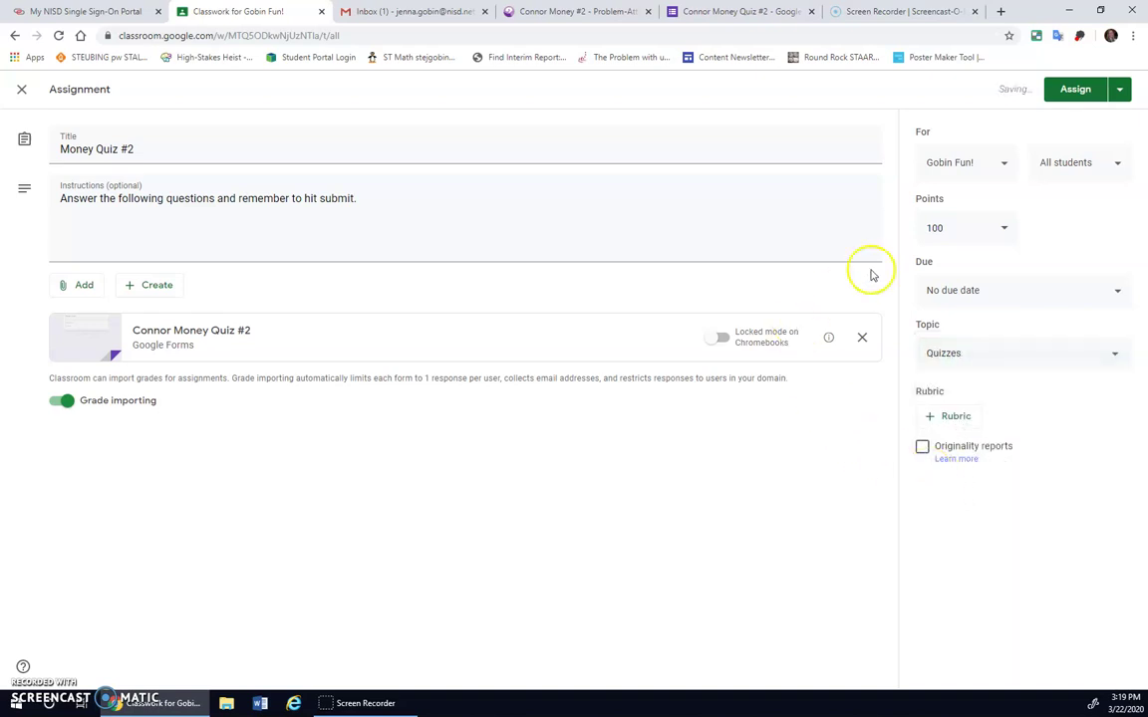
click(1070, 91)
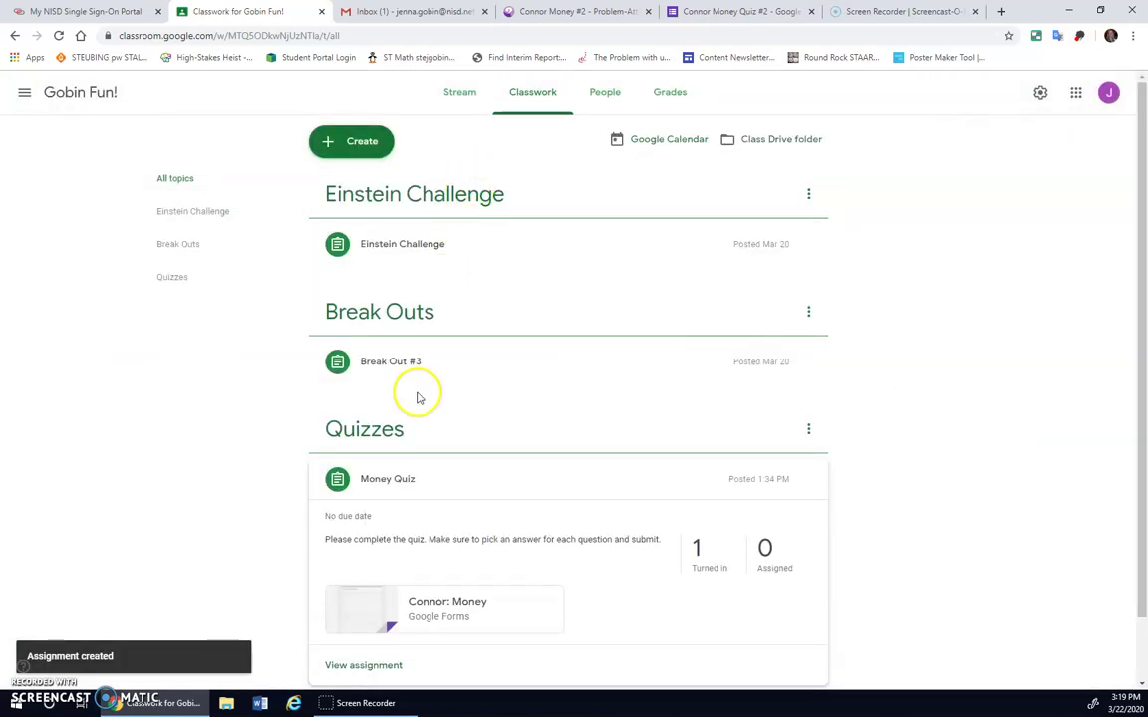
Check the posted Money Quiz #2 in the Quizzes topic, the class stream and its expanded classwork entry.
click(385, 433)
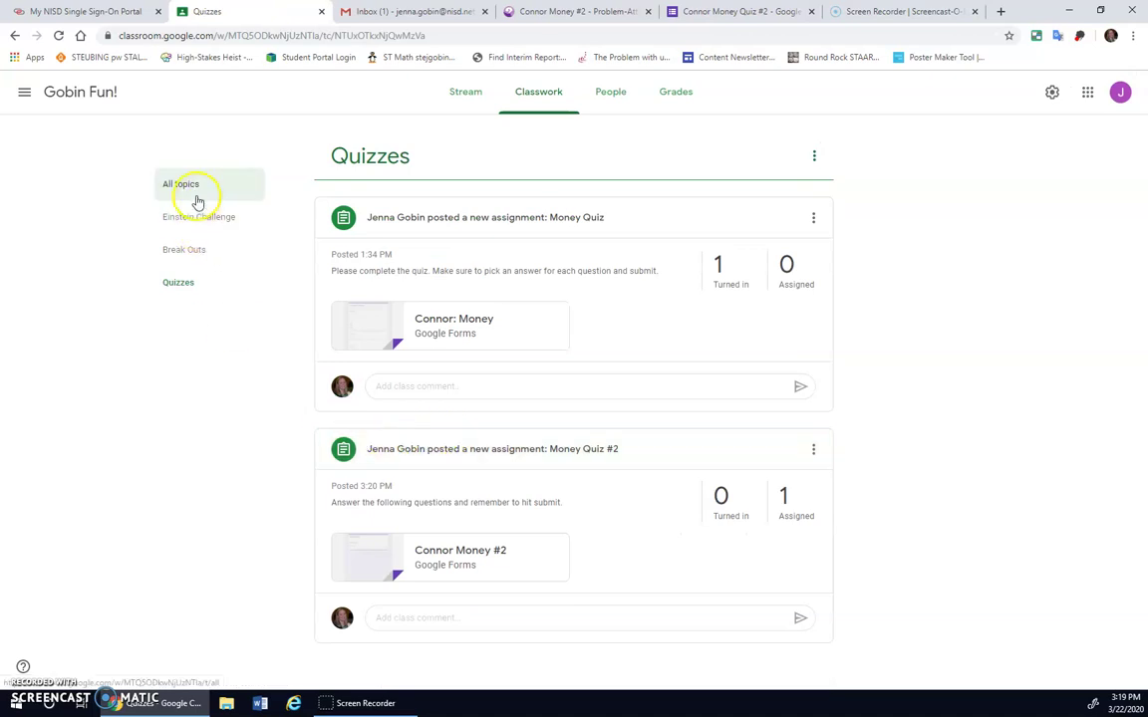
click(483, 100)
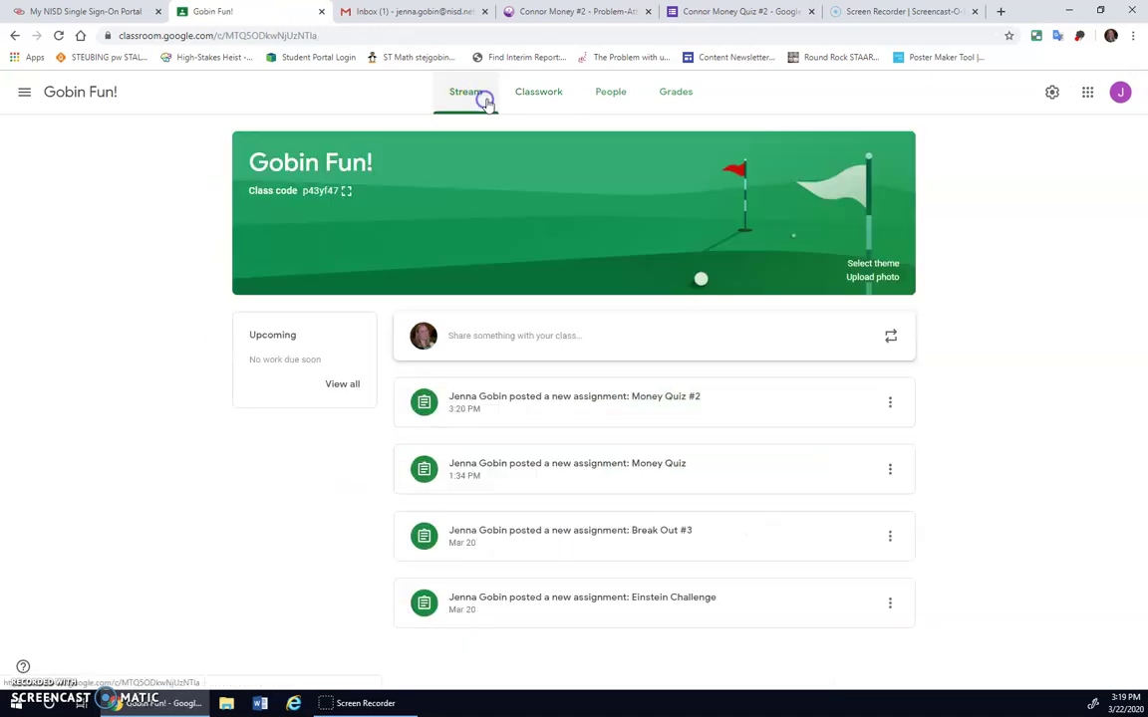
click(544, 100)
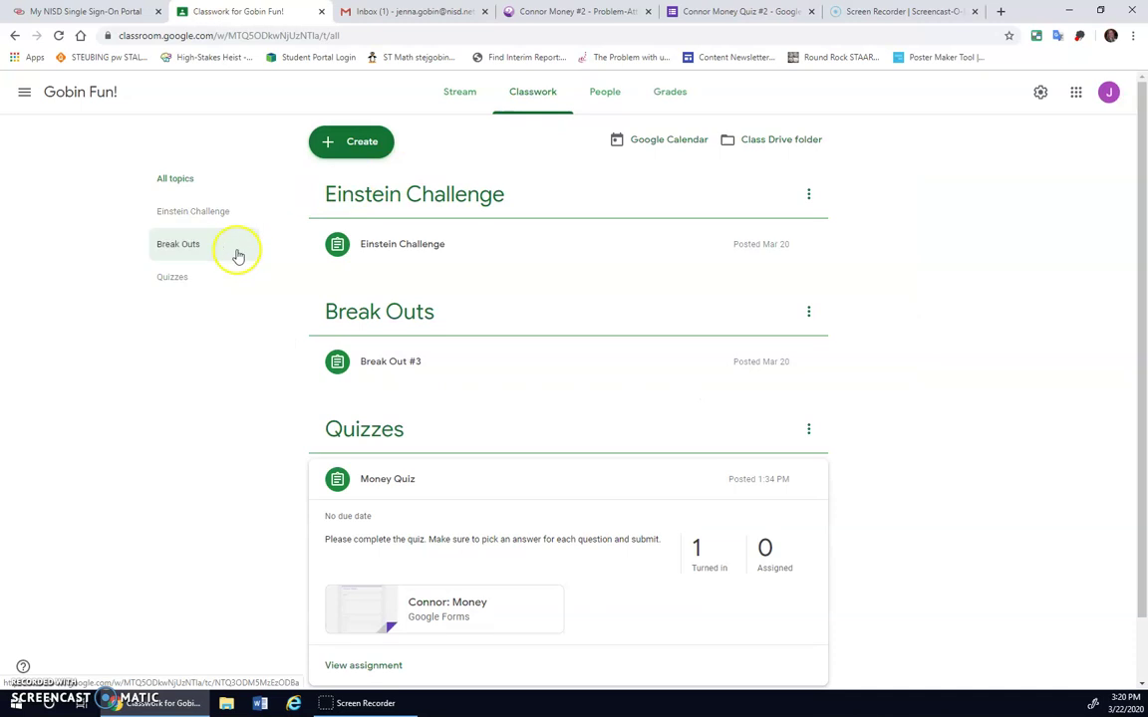
scroll(379, 438, down, 1)
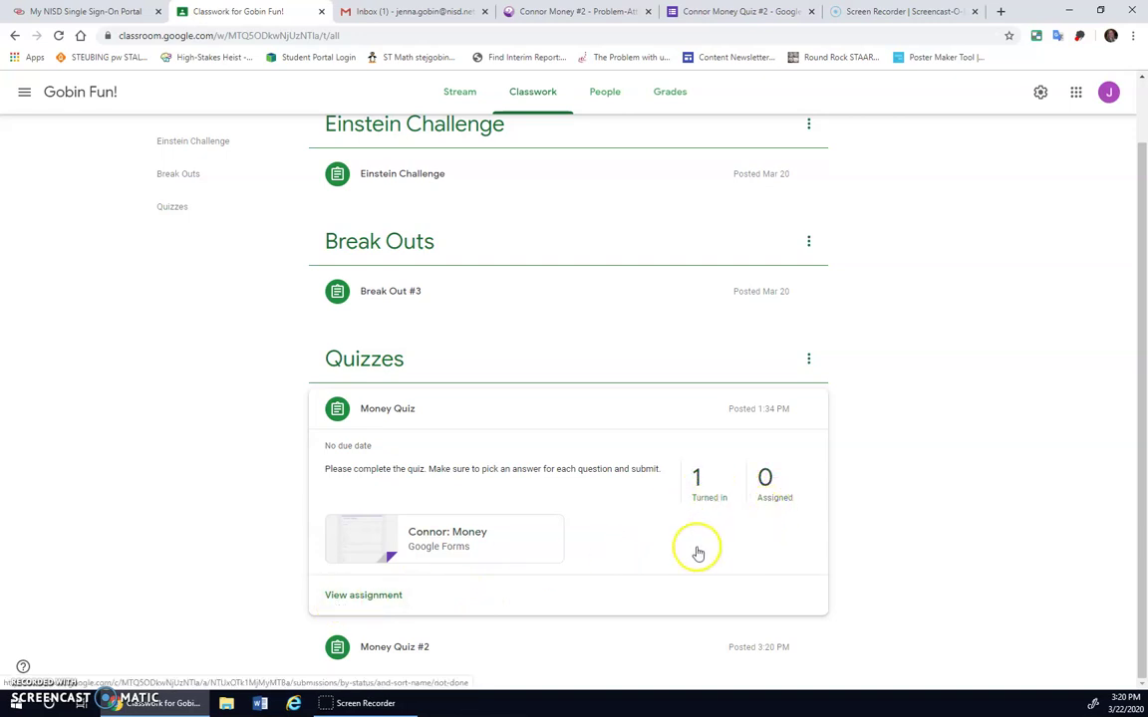
click(442, 659)
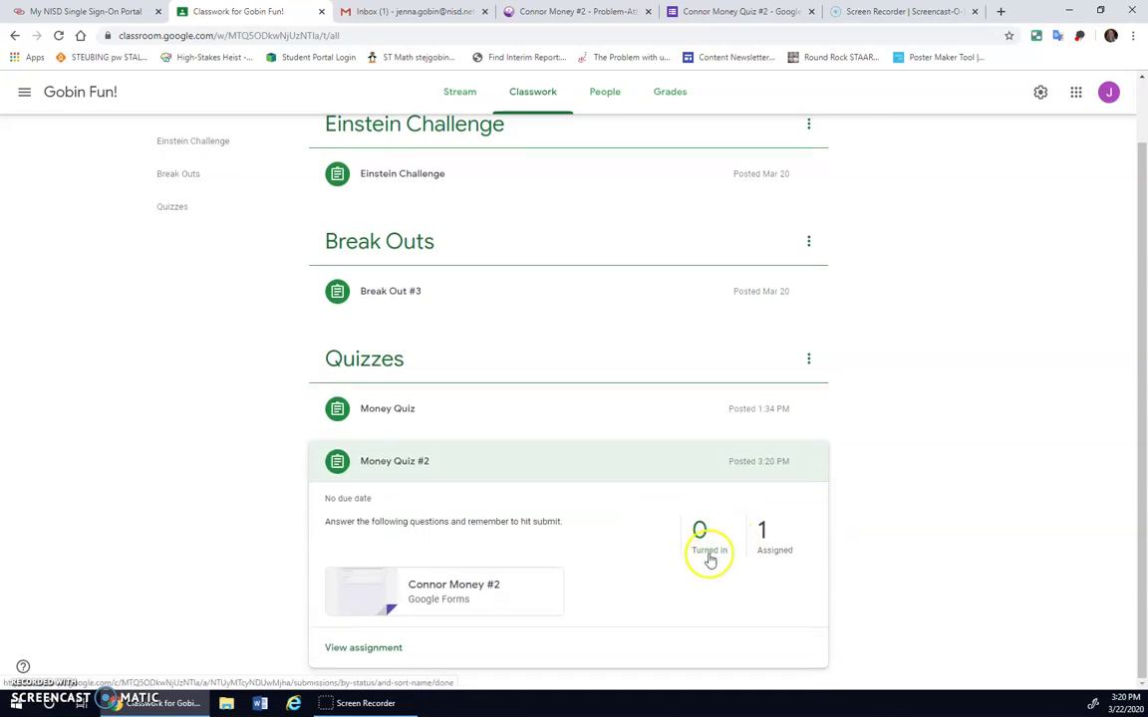
Open the first Money Quiz assignment's student work, import its grades from the form, and return to the class stream.
click(416, 419)
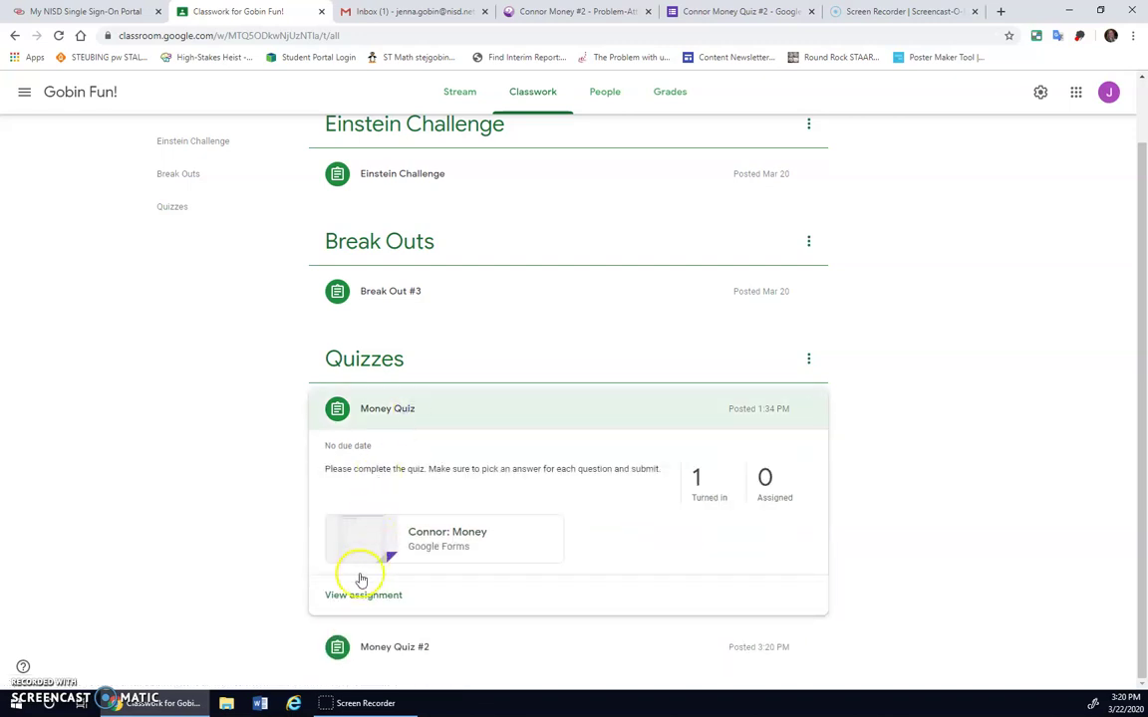
click(363, 595)
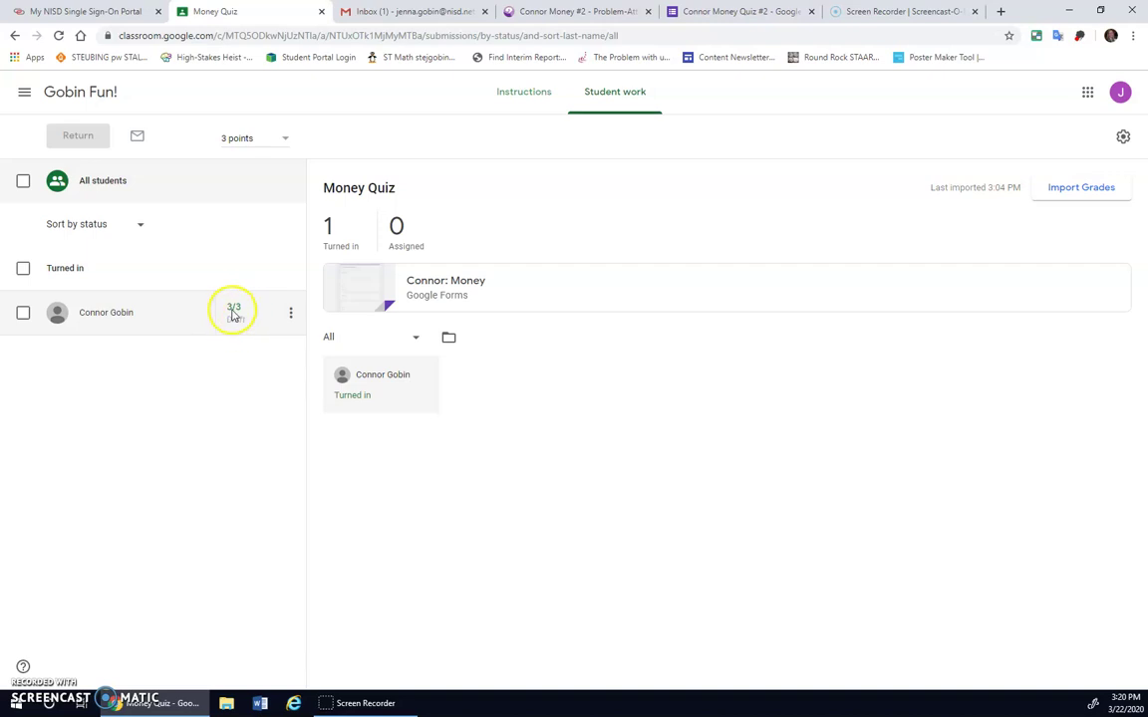
click(1068, 197)
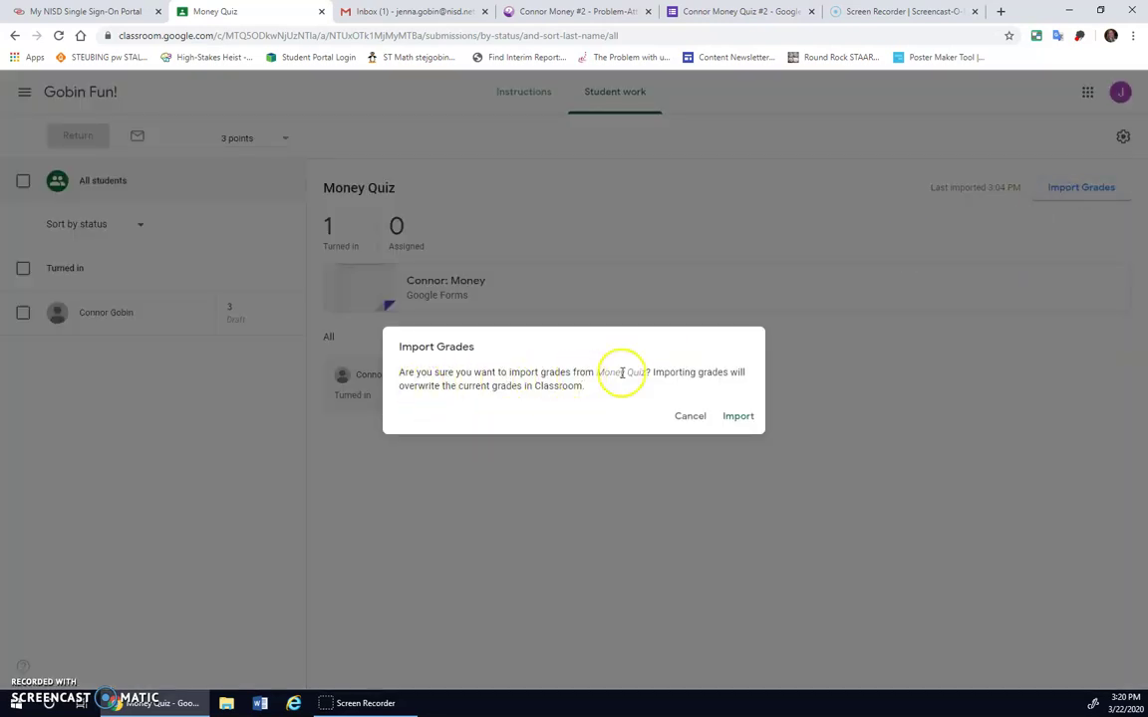
click(737, 418)
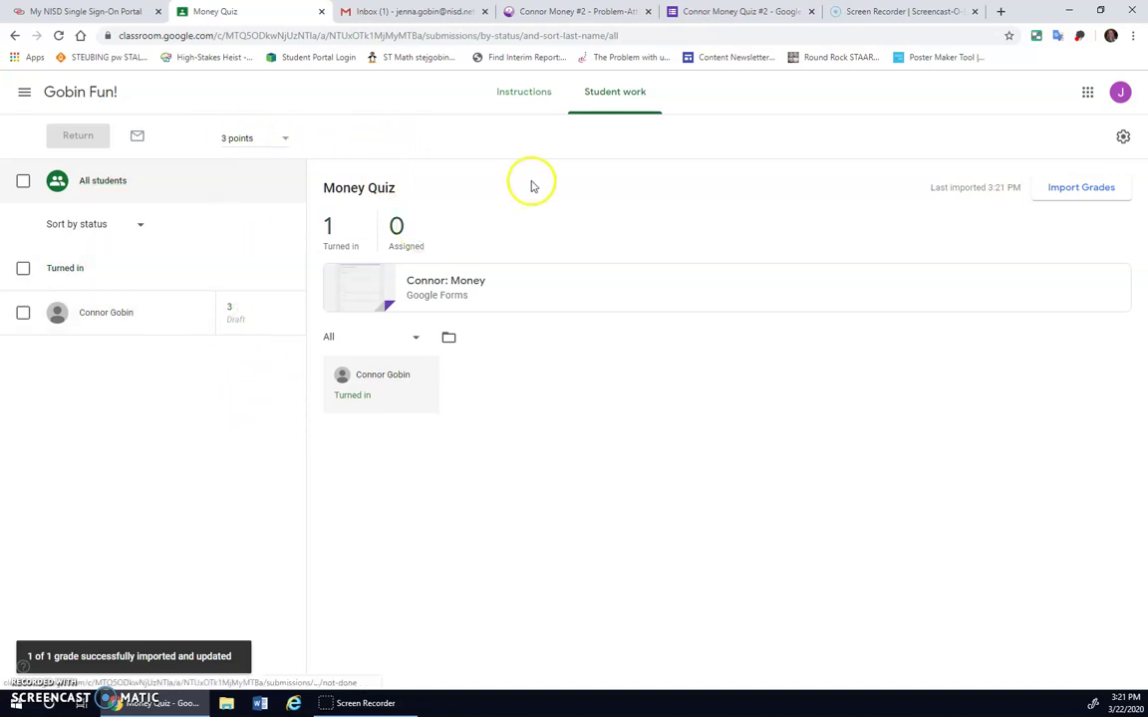
click(86, 95)
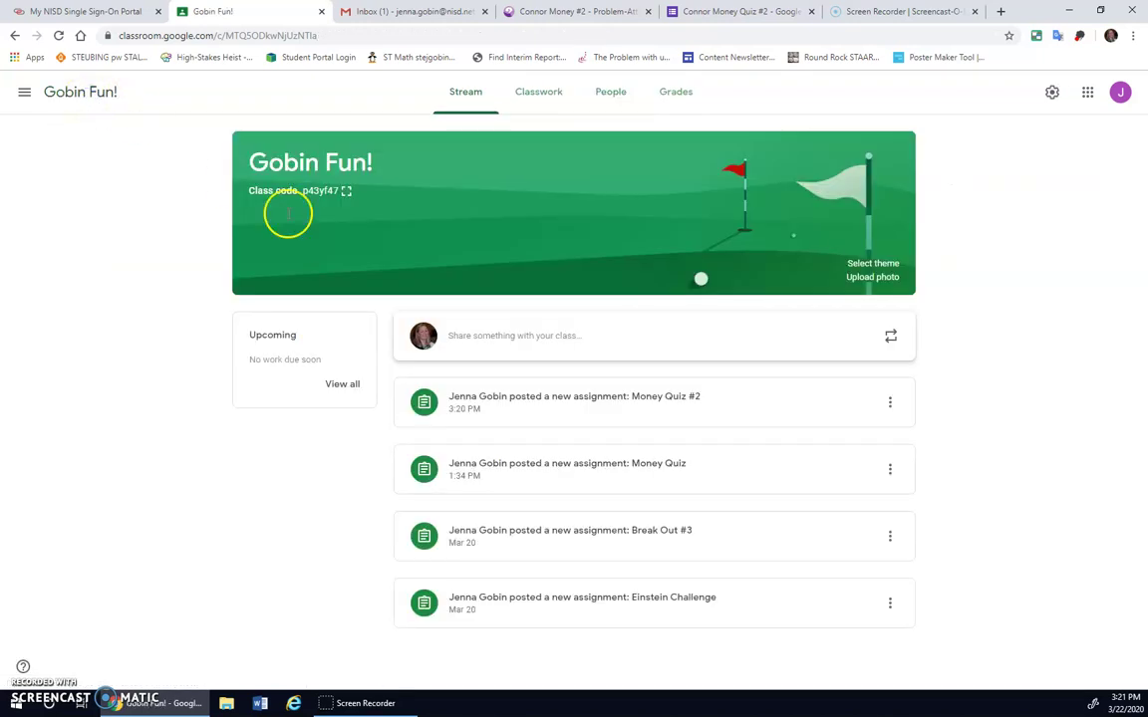